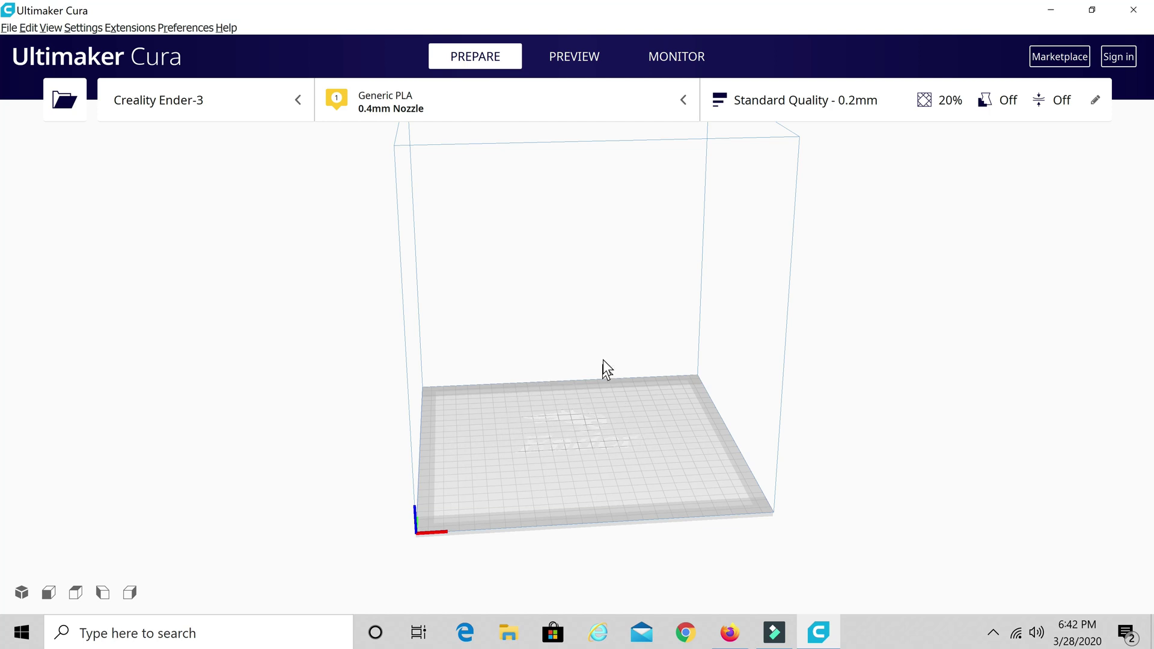
left_click(7, 32)
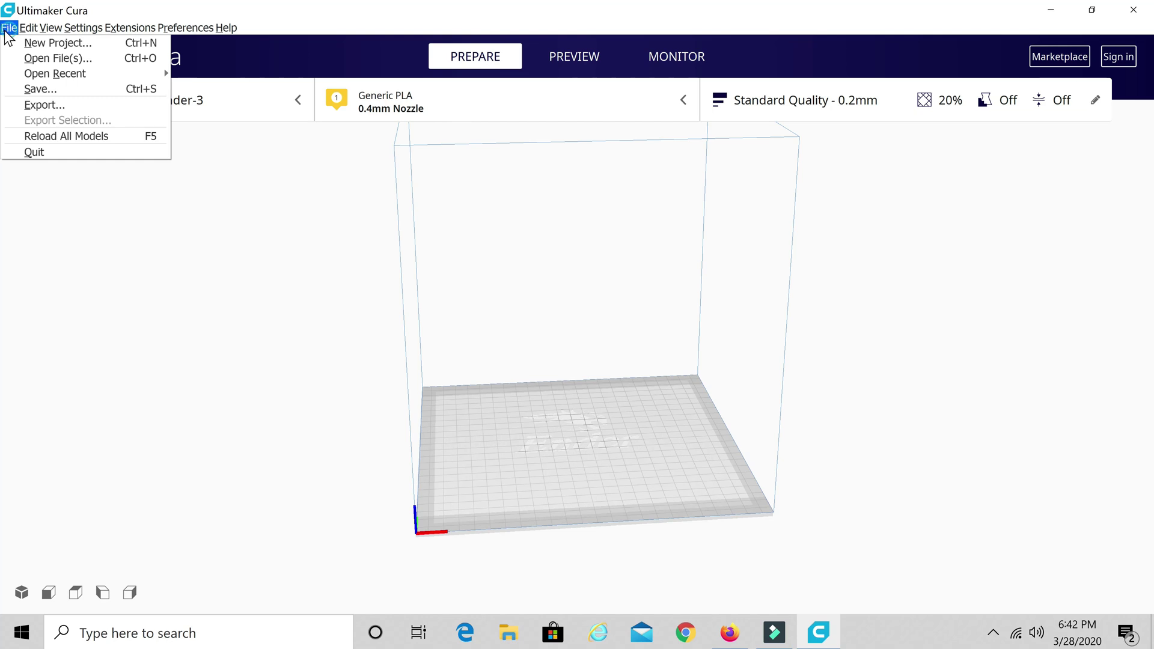
left_click(25, 58)
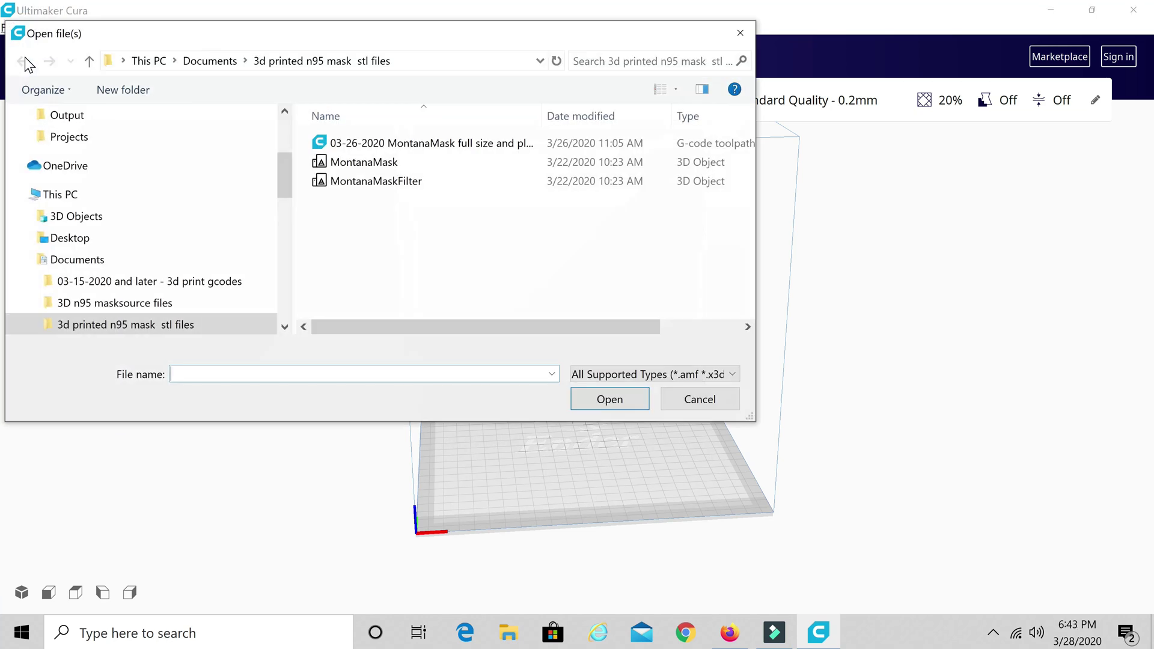
left_click(740, 33)
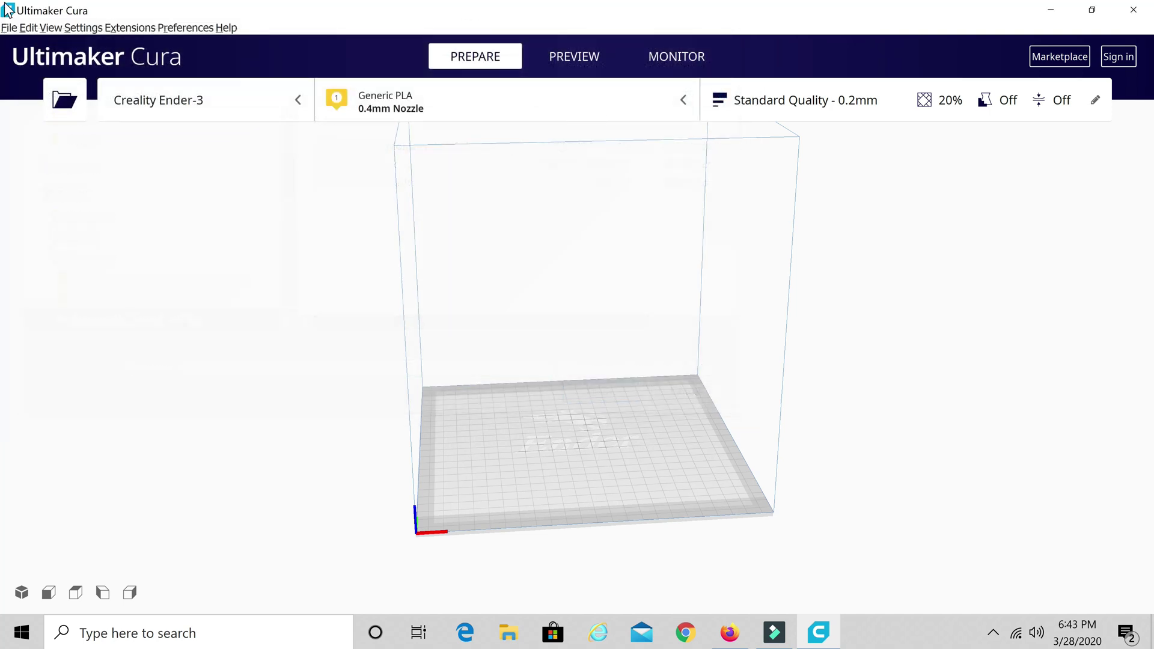
Load the MontanaMask 3D object from the 3d printed n95 mask stl files folder onto the build plate.
left_click(9, 28)
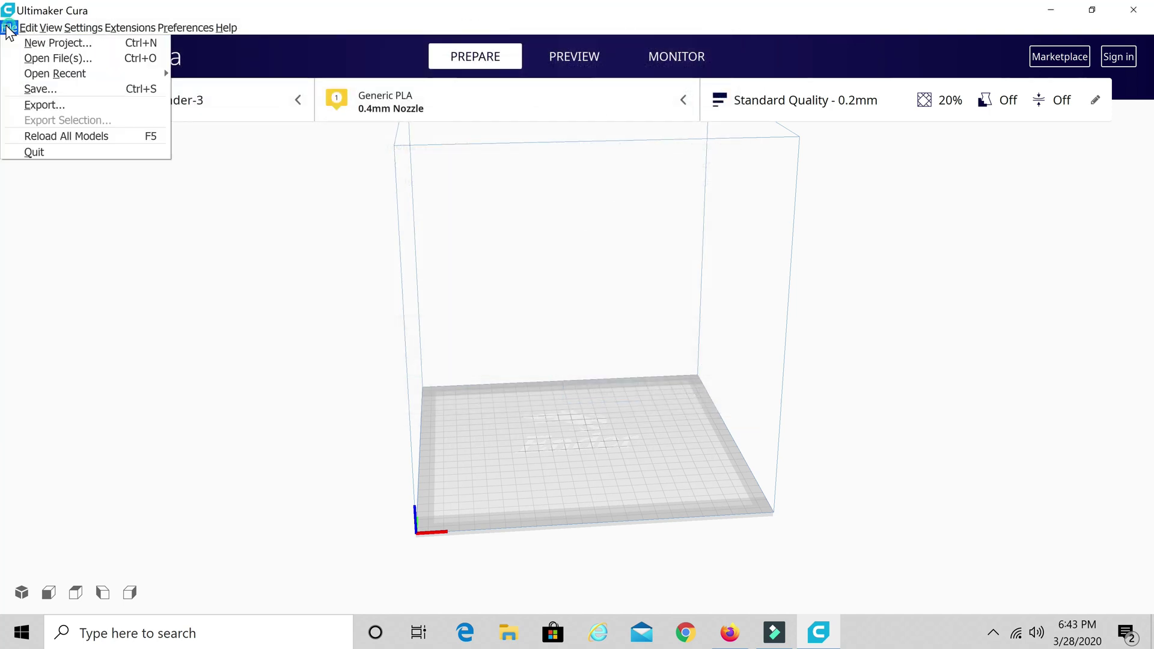
left_click(39, 60)
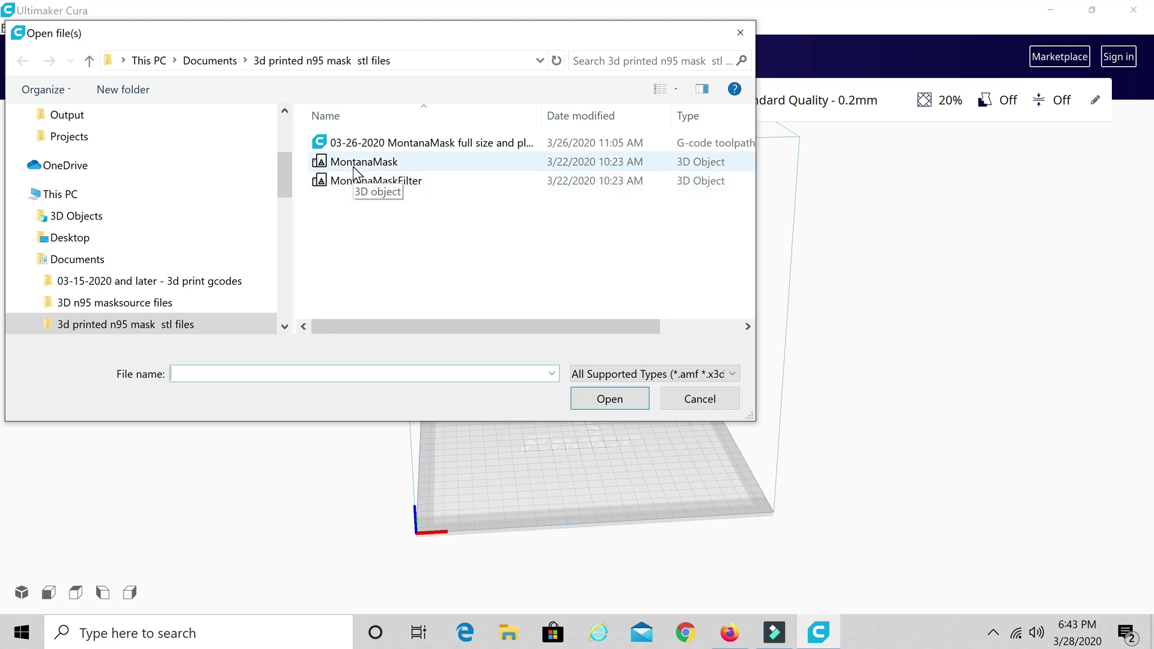
double_click(352, 167)
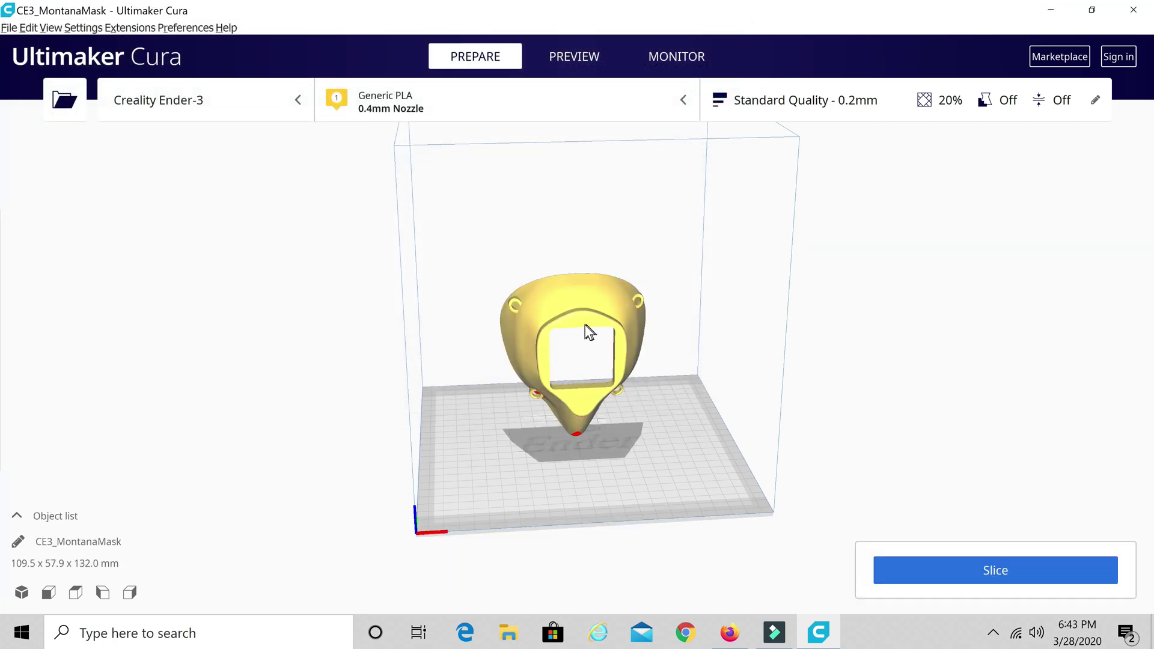
Rotate the mask 90° about the X axis so its square filter opening rests flat on the build plate.
left_click(589, 330)
right_click_drag(533, 362, 760, 359)
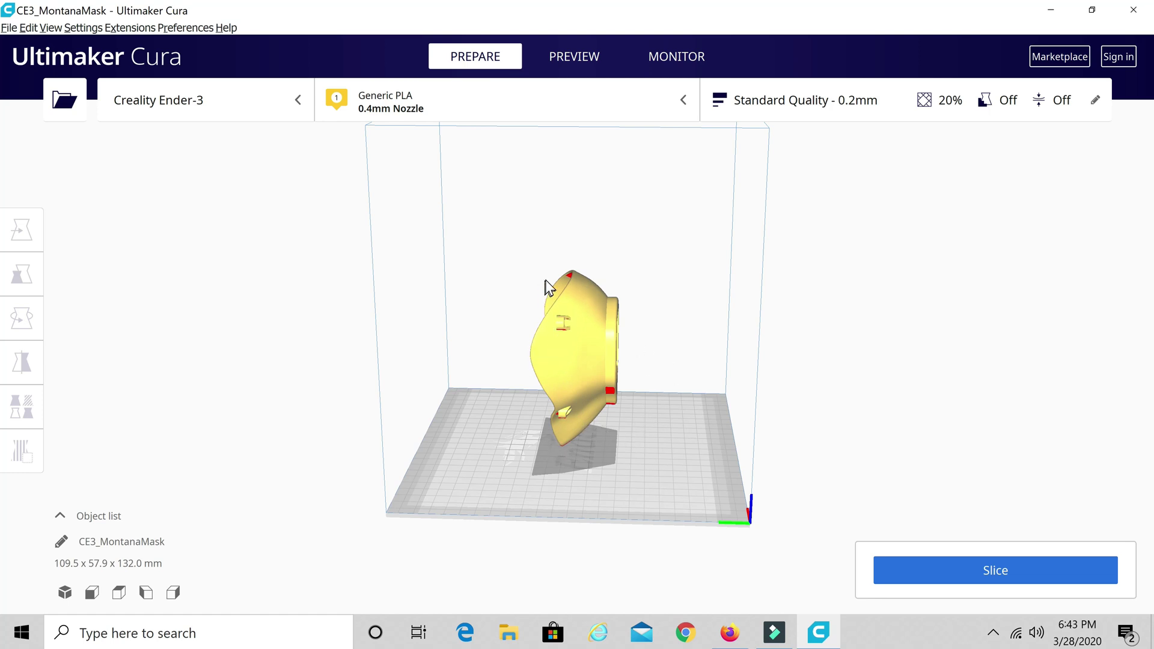
right_click_drag(644, 366, 552, 382)
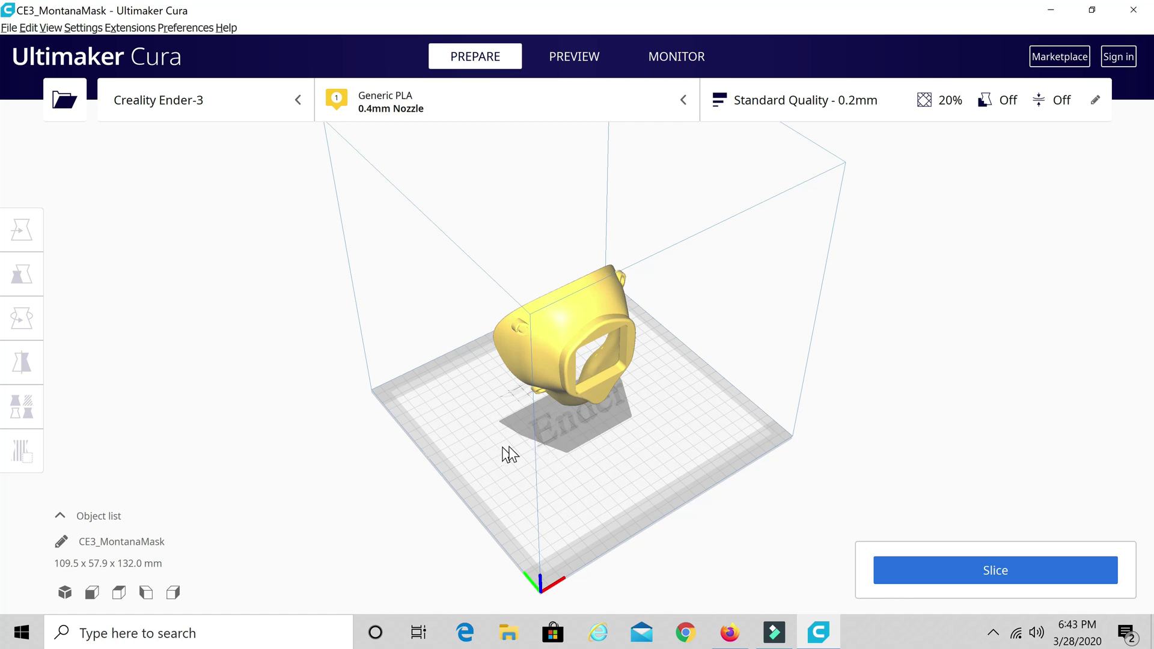
right_click_drag(508, 446, 653, 434)
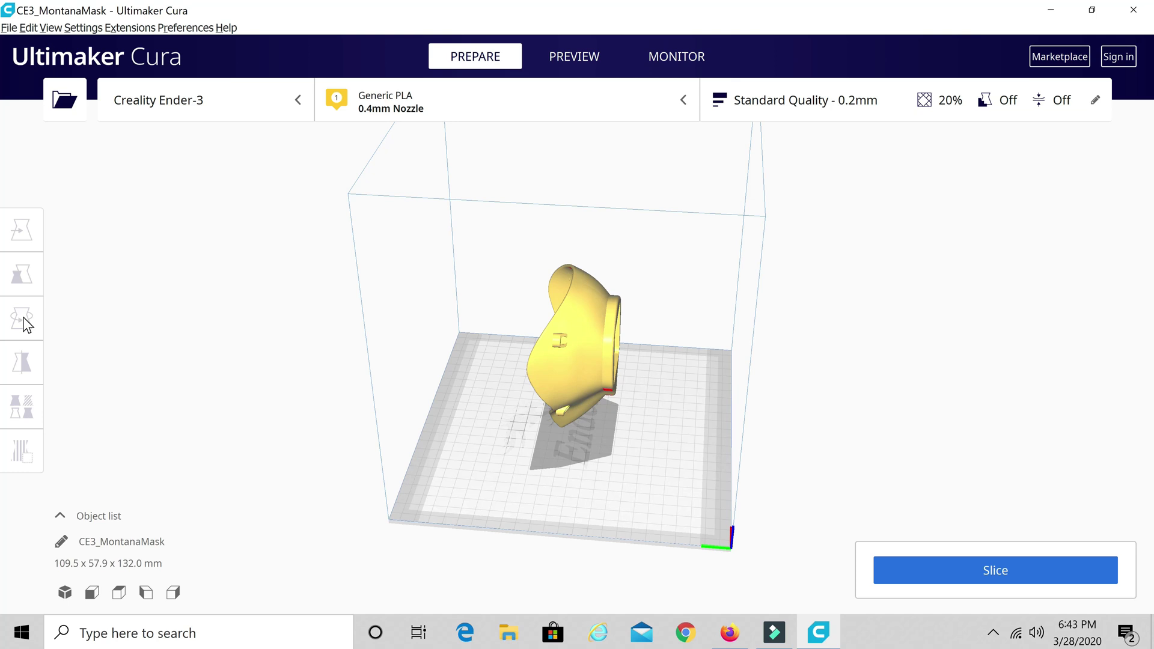
left_click(557, 345)
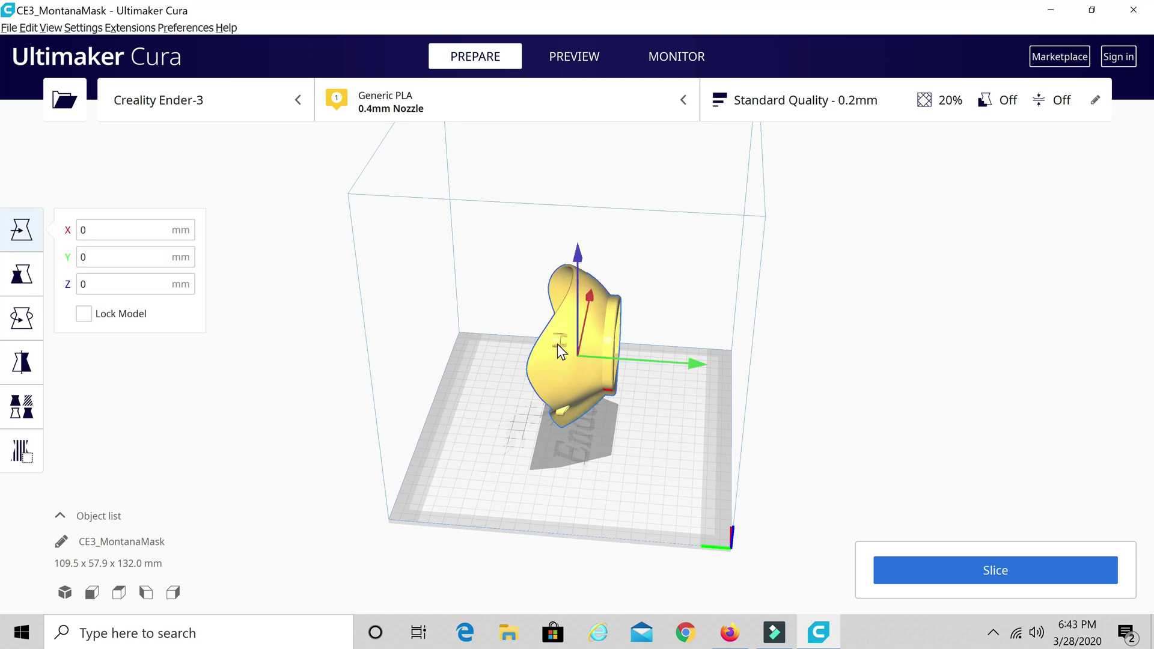
left_click(22, 319)
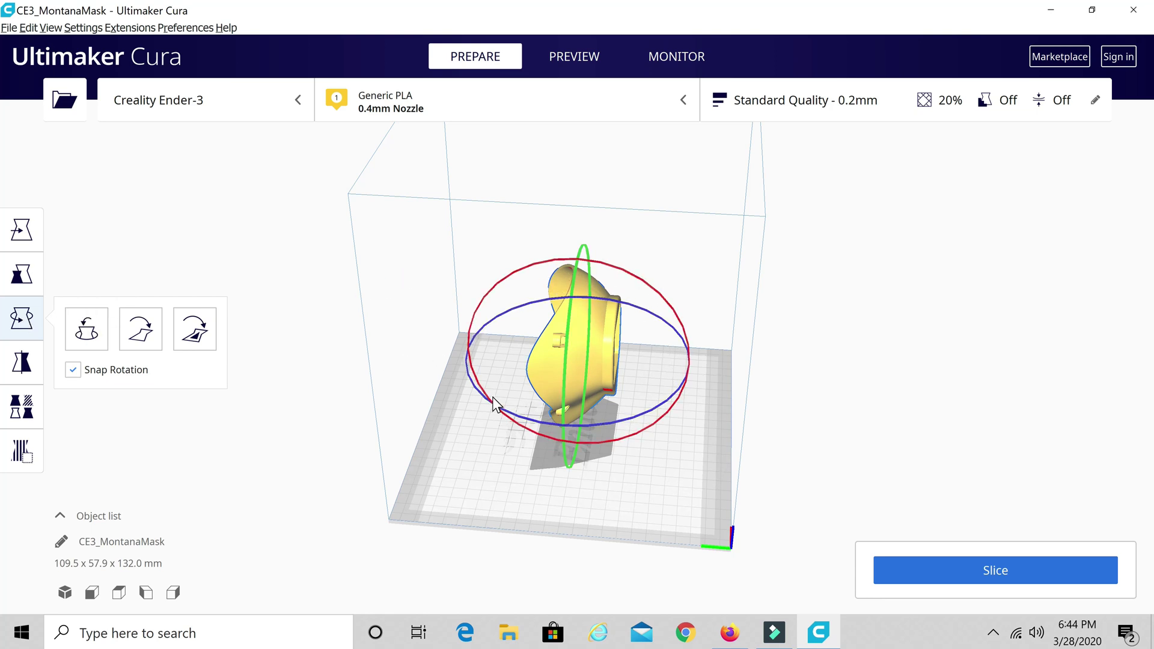
right_click_drag(597, 408, 637, 360)
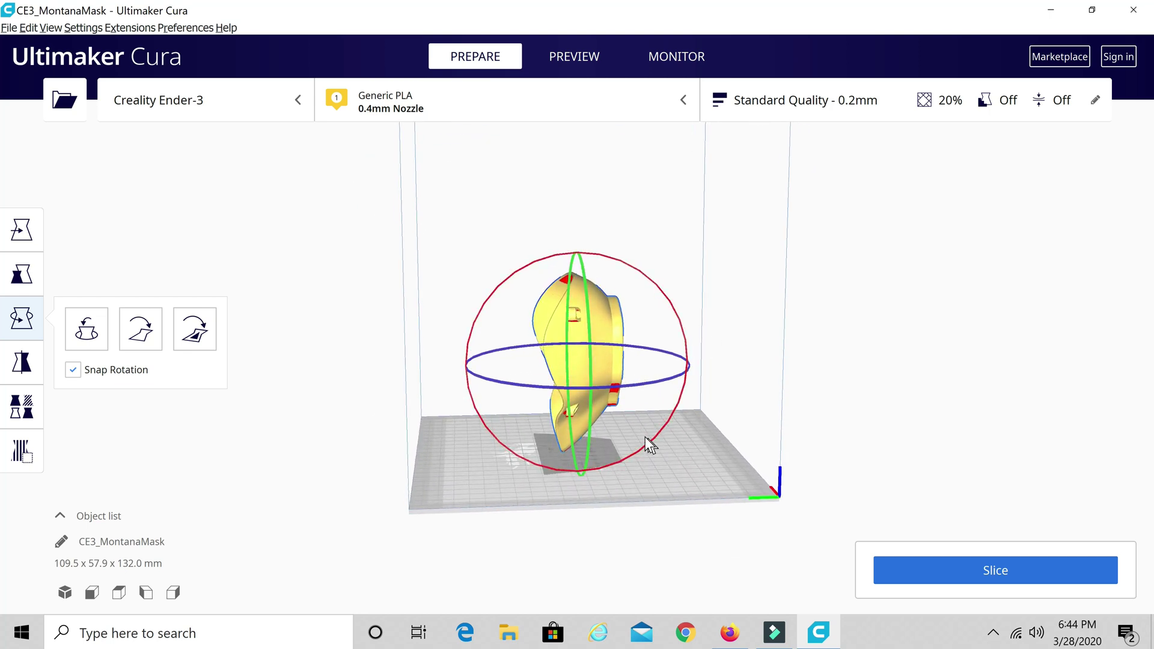
left_click_drag(606, 259, 695, 401)
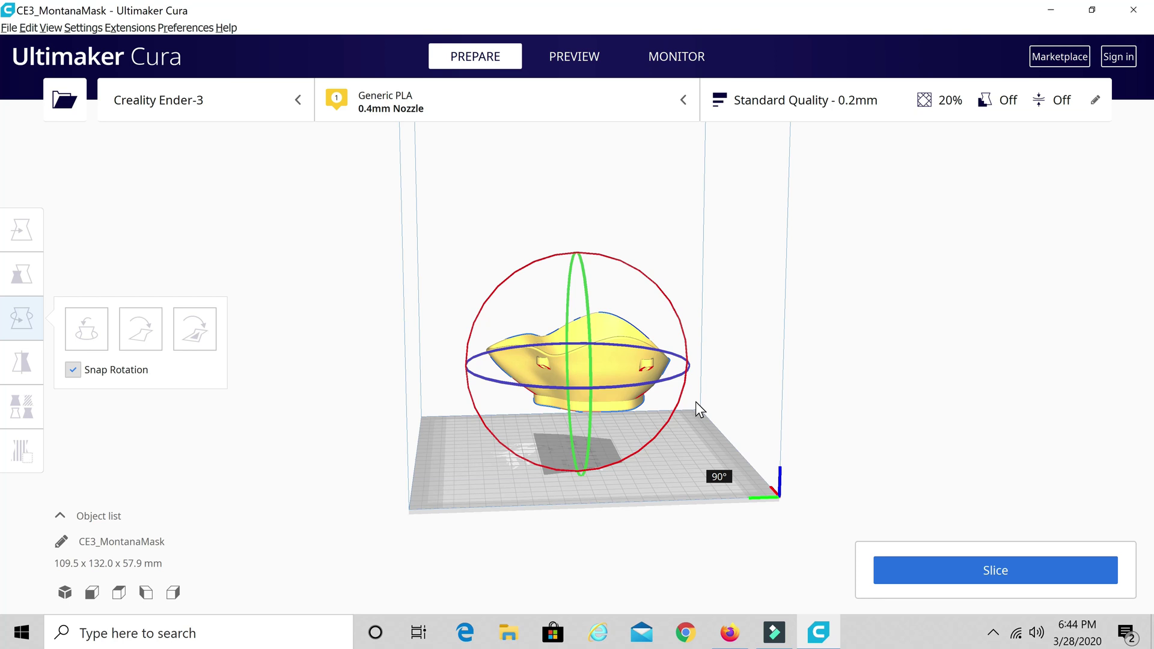
left_click_drag(695, 402, 695, 401)
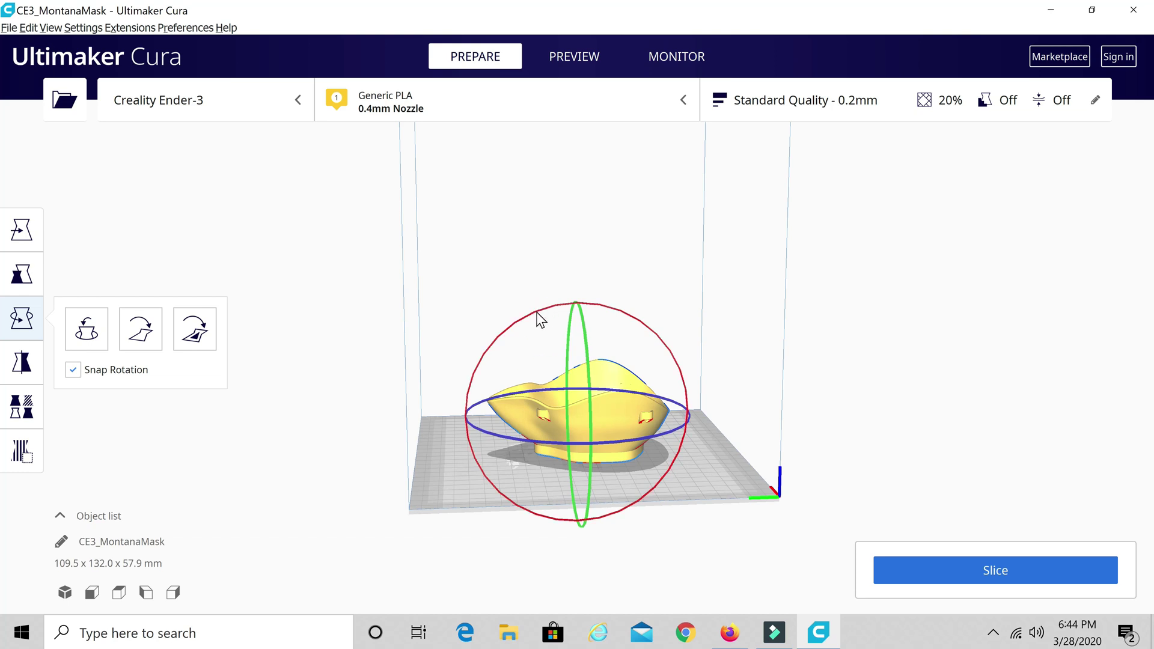
Tilt the mask by 30° about the X axis and rotate it back to lie flat.
left_click_drag(541, 320, 599, 299)
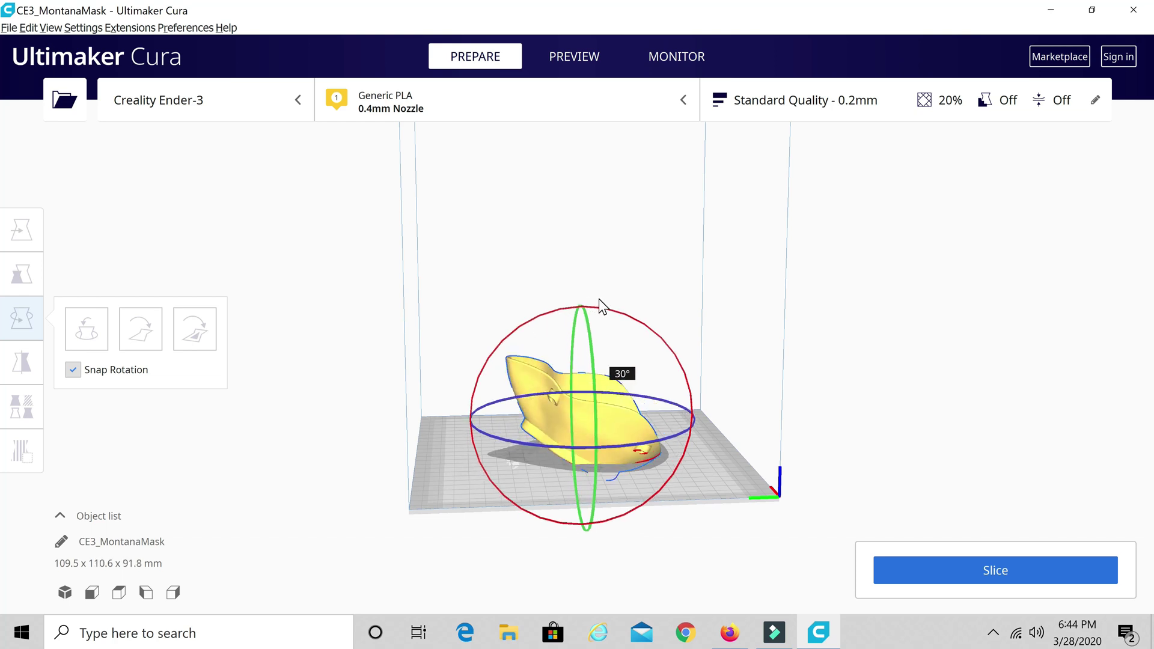
left_click_drag(598, 300, 533, 330)
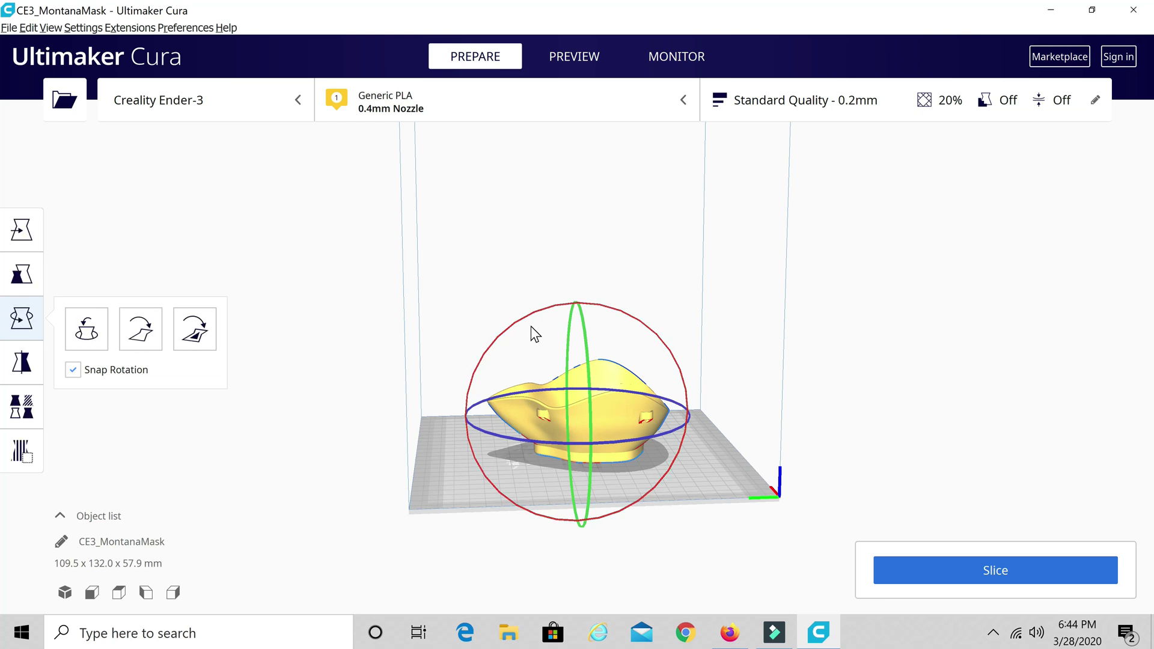
Scale the mask to 115% on all axes with uniform scaling.
left_click(19, 279)
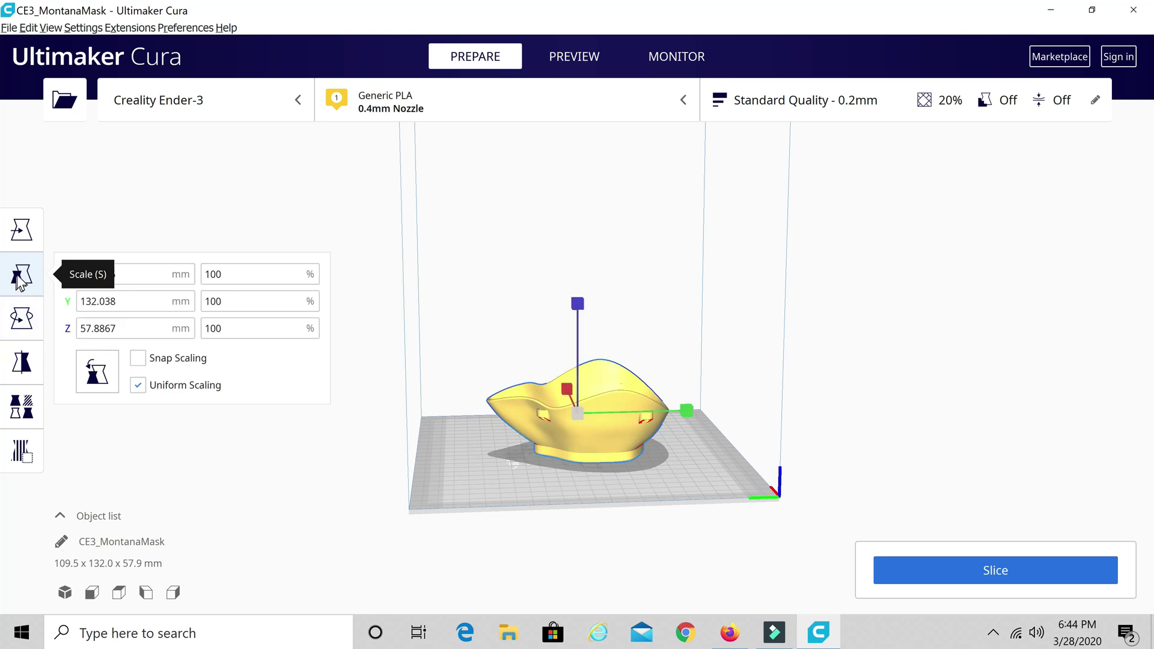
left_click(252, 274)
key("BackSpace")
key("BackSpace")
type("111")
key("BackSpace")
key("BackSpace")
type("5")
left_click(137, 385)
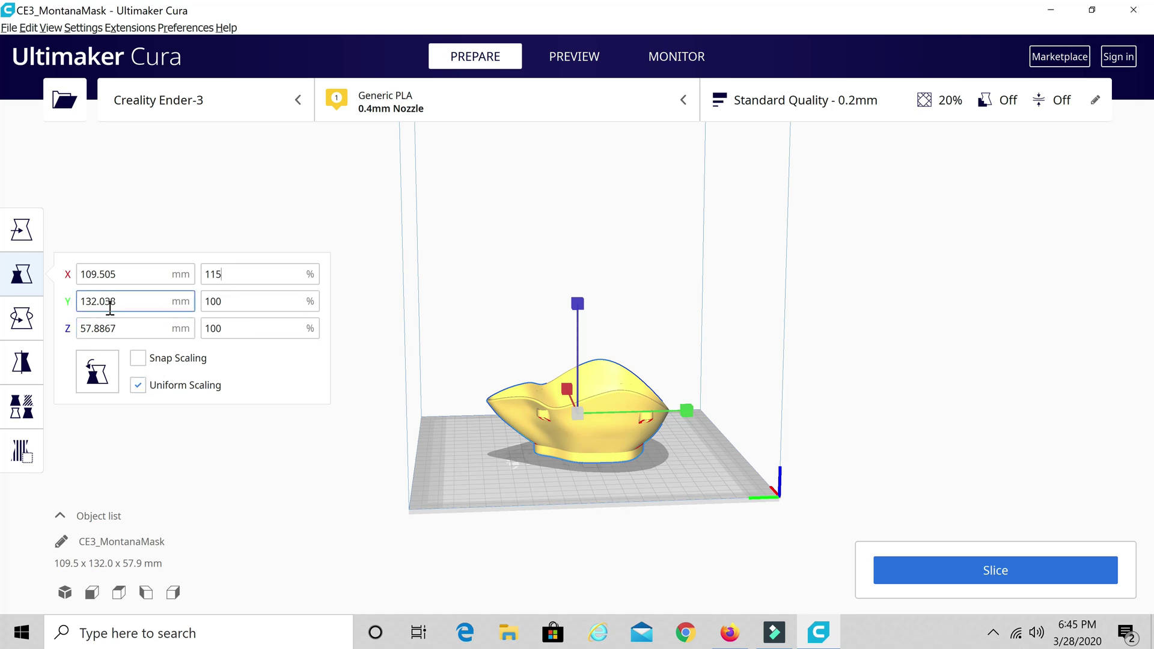
left_click(223, 279)
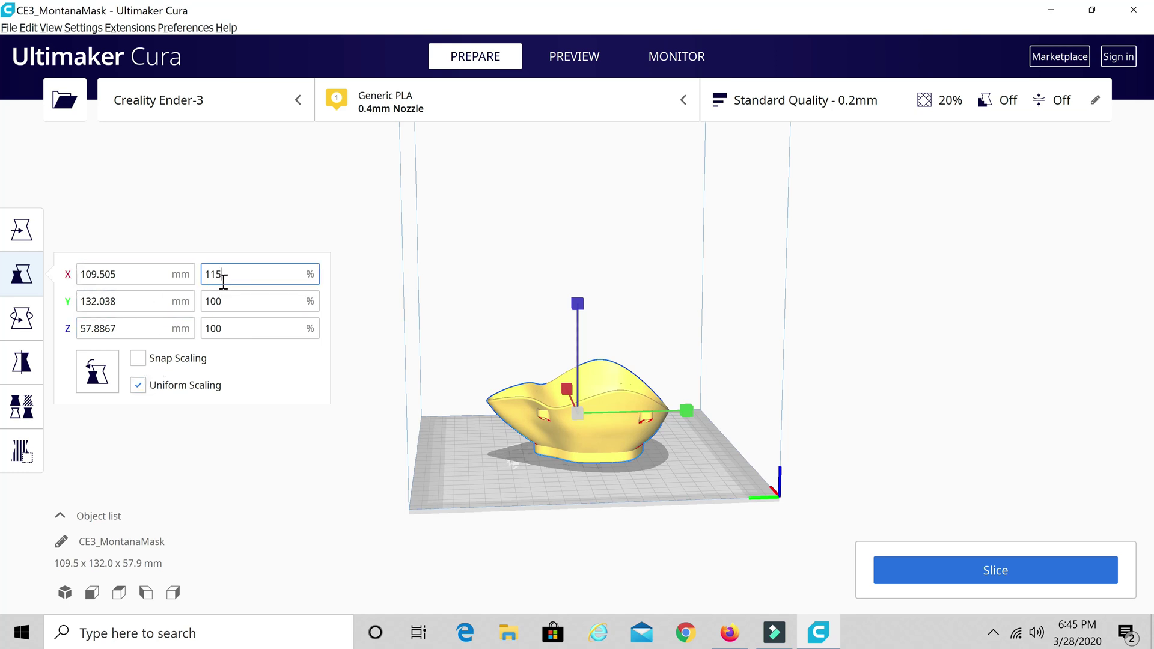
left_click(192, 300)
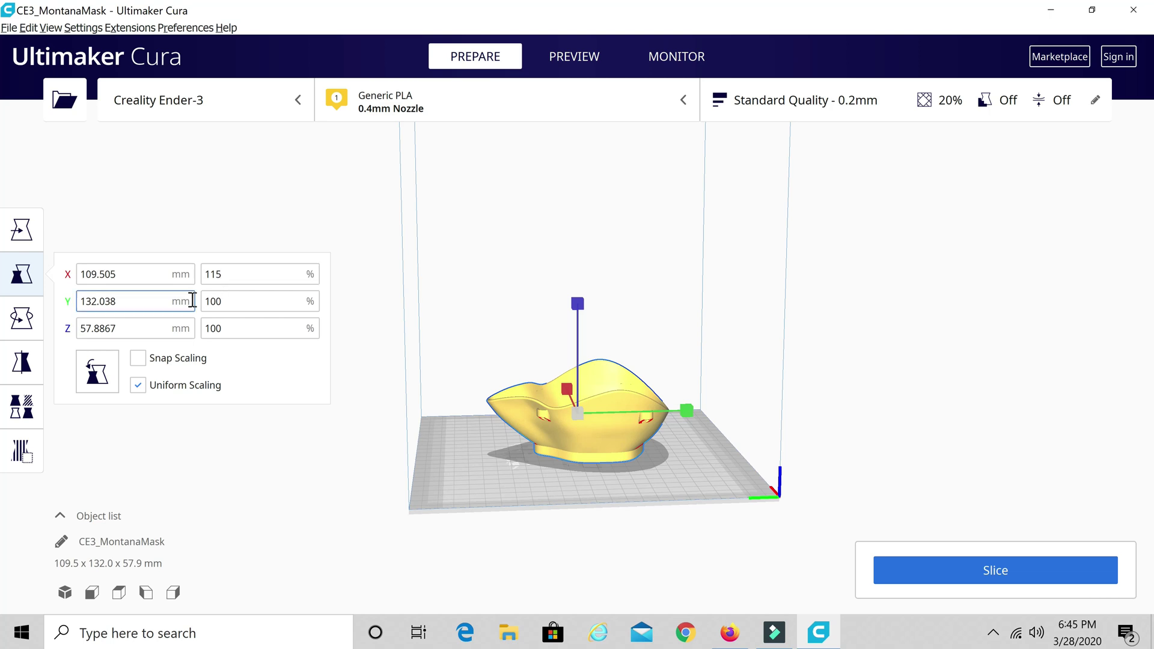
left_click(228, 304)
left_click(175, 300)
left_click(225, 302)
left_click(222, 328)
left_click(586, 447)
key("Return")
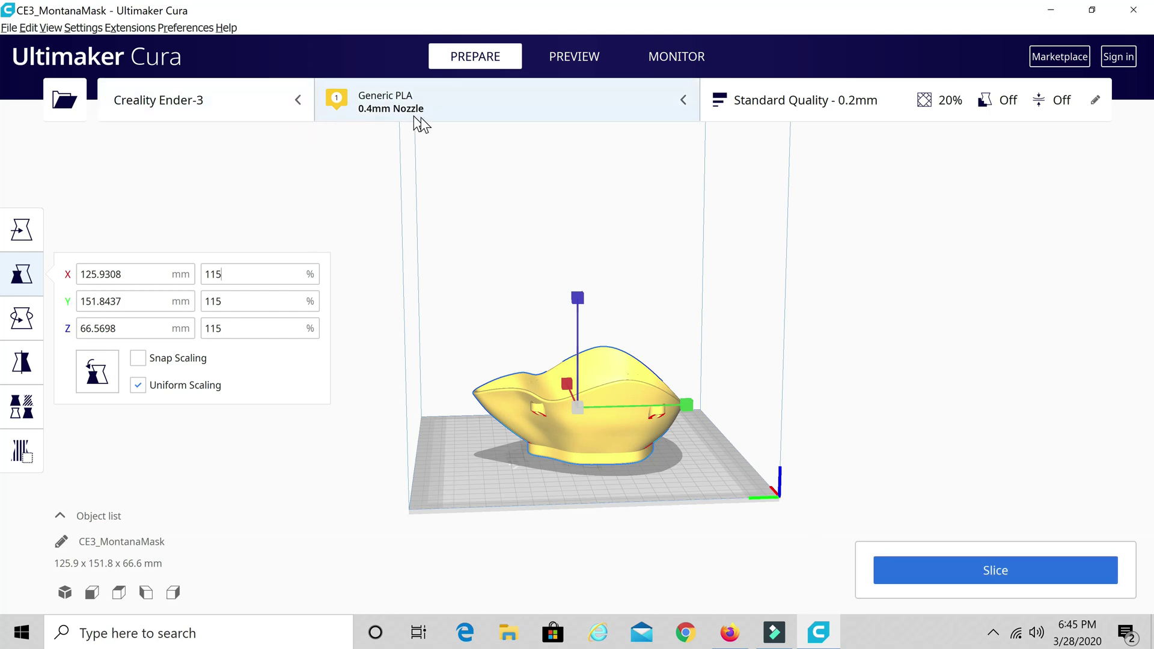
Choose Generic PLA as the print material and dismiss the prompt about customized profile settings without keeping or discarding.
left_click(475, 107)
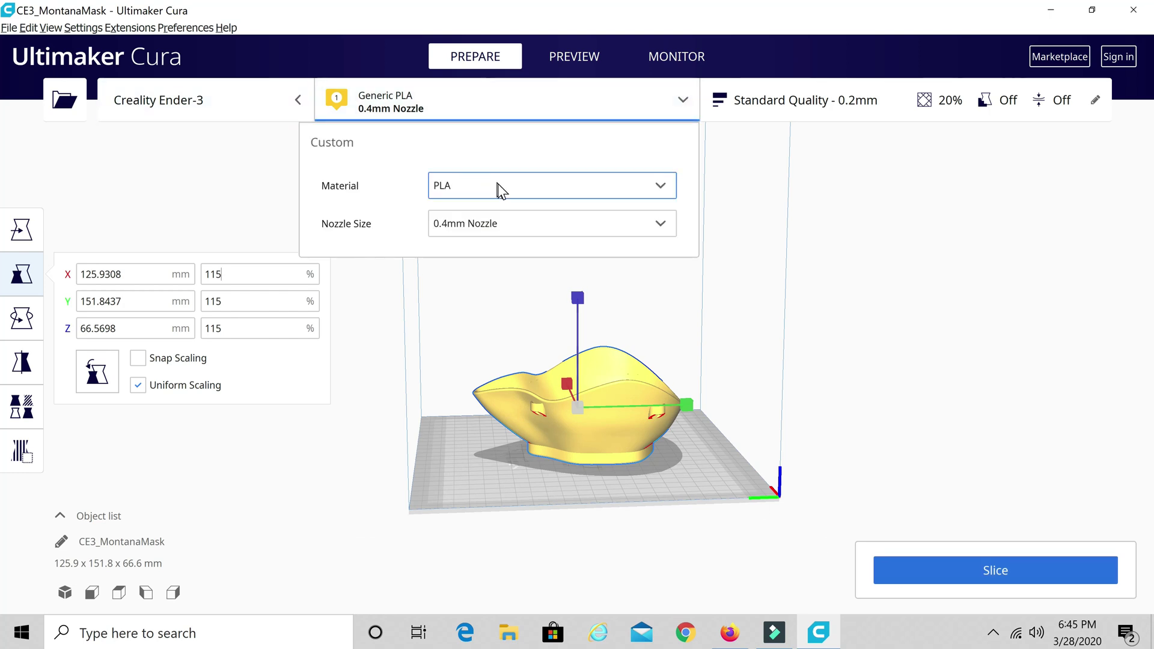
left_click(520, 191)
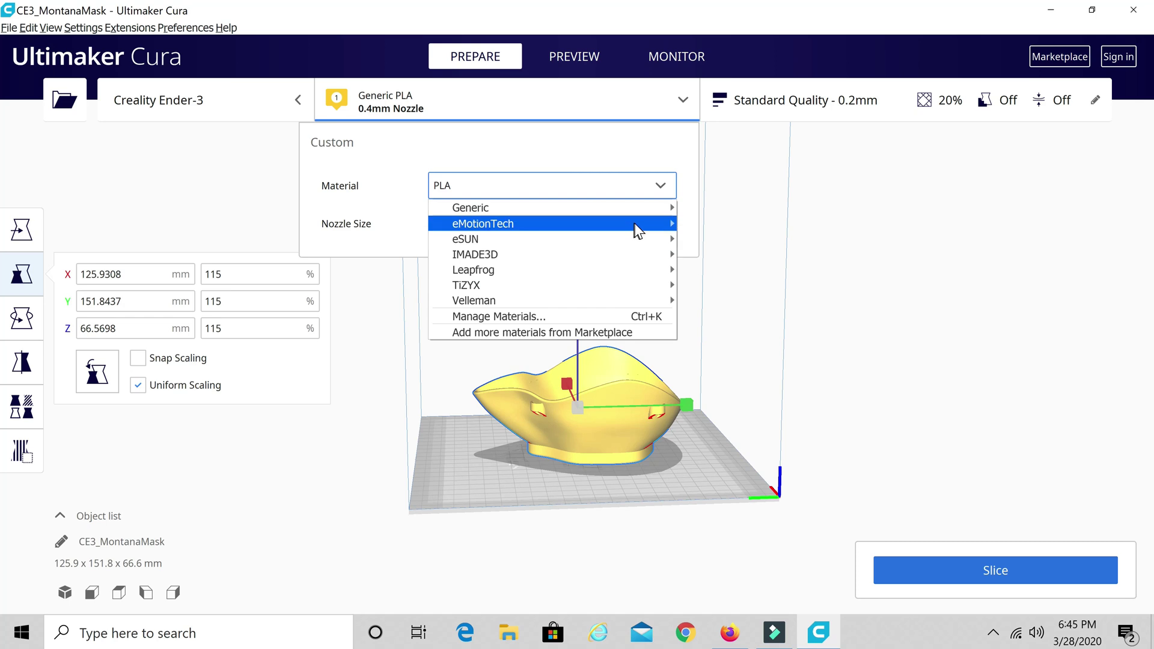
mouse_move(648, 211)
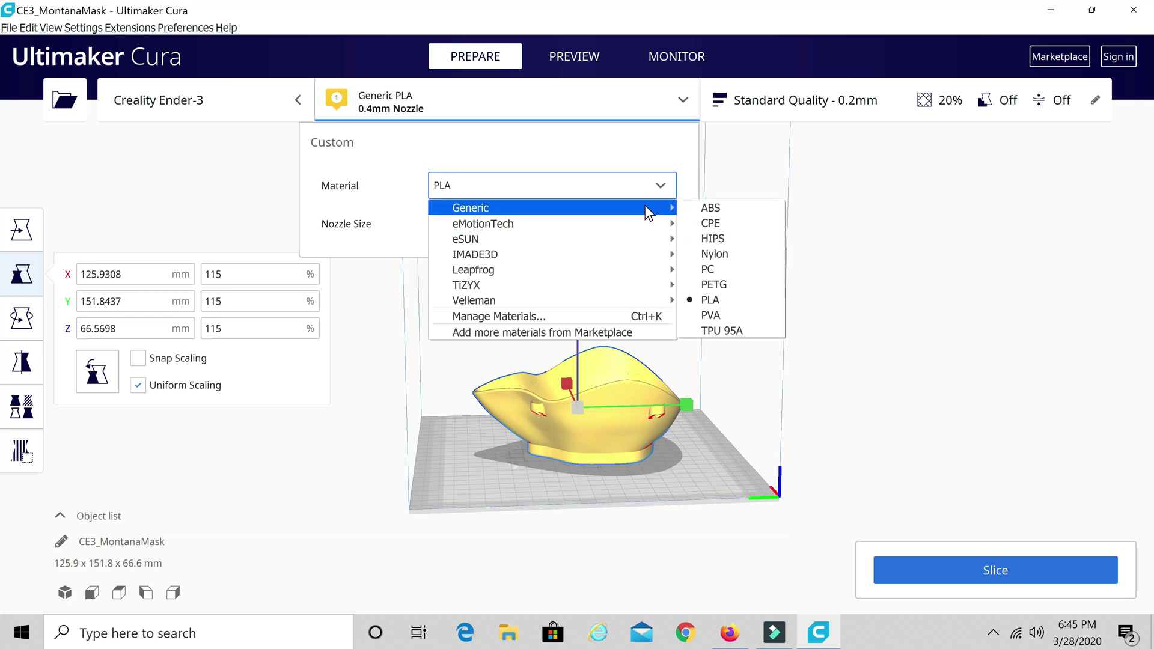
left_click(715, 299)
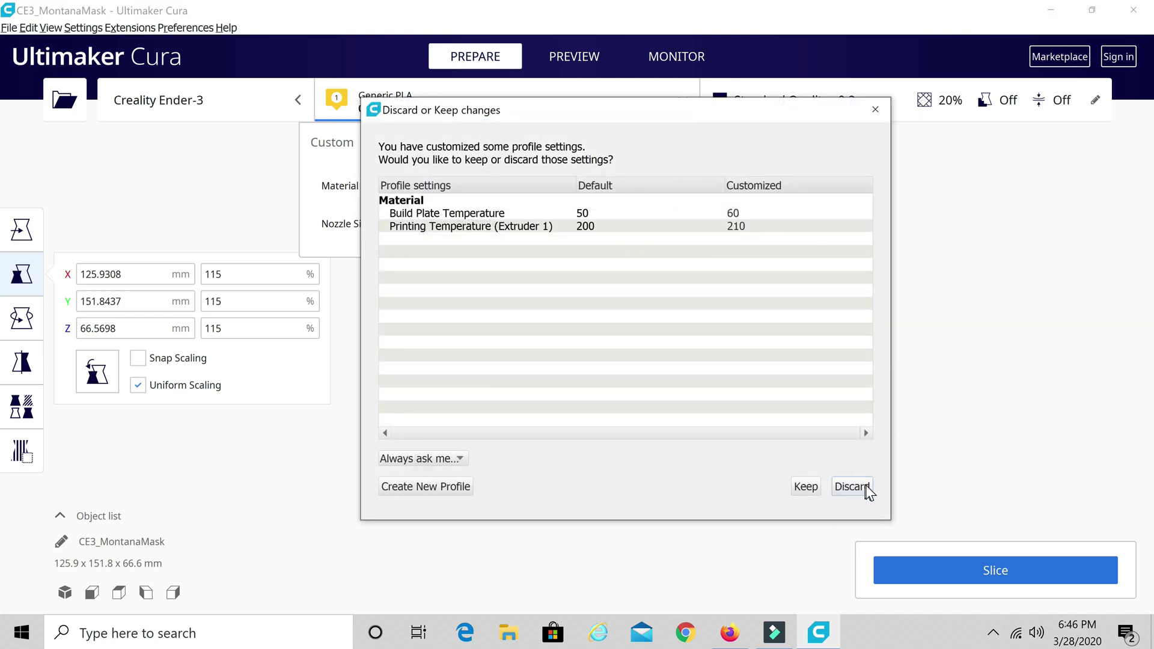
left_click(875, 109)
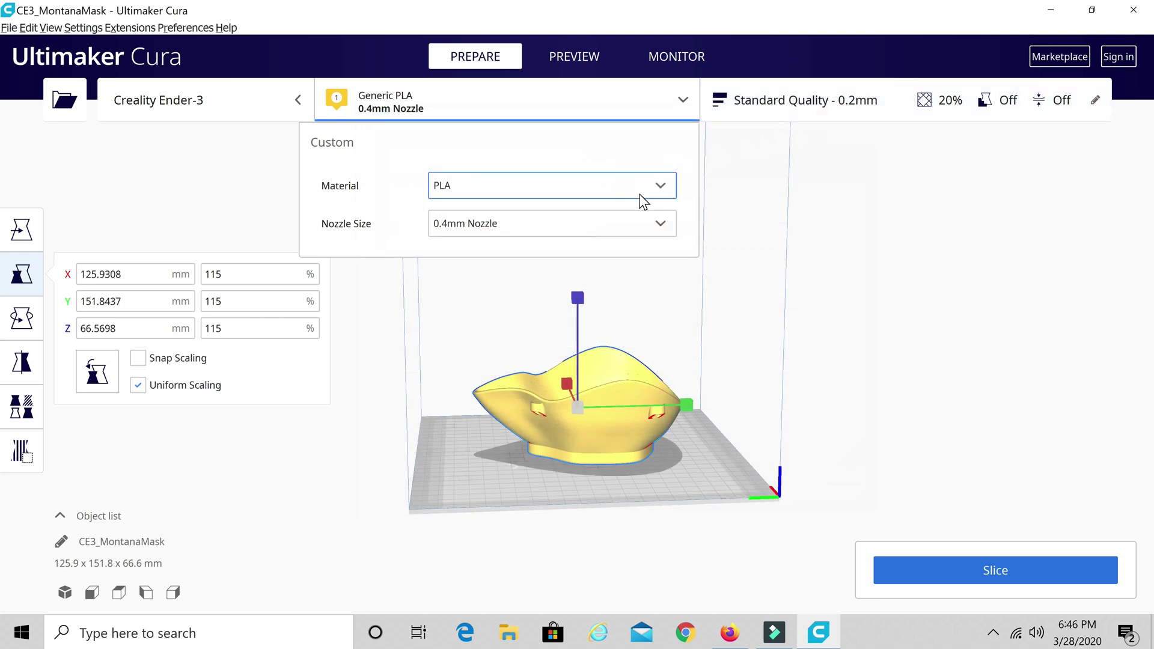
left_click(660, 187)
mouse_move(615, 230)
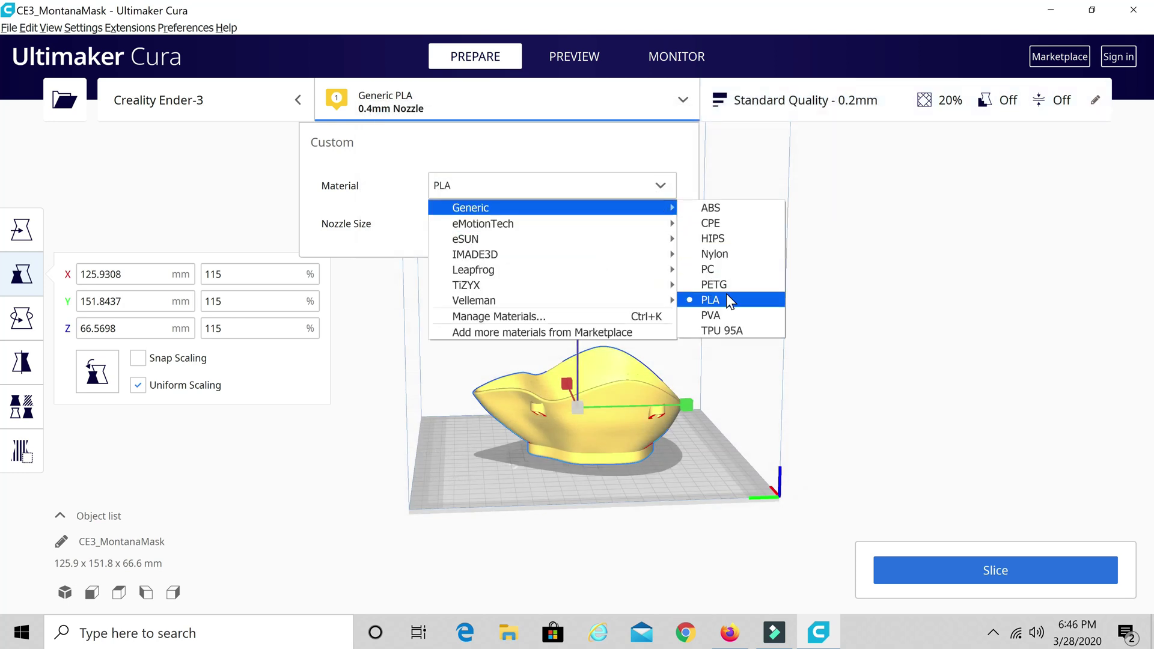
left_click(727, 295)
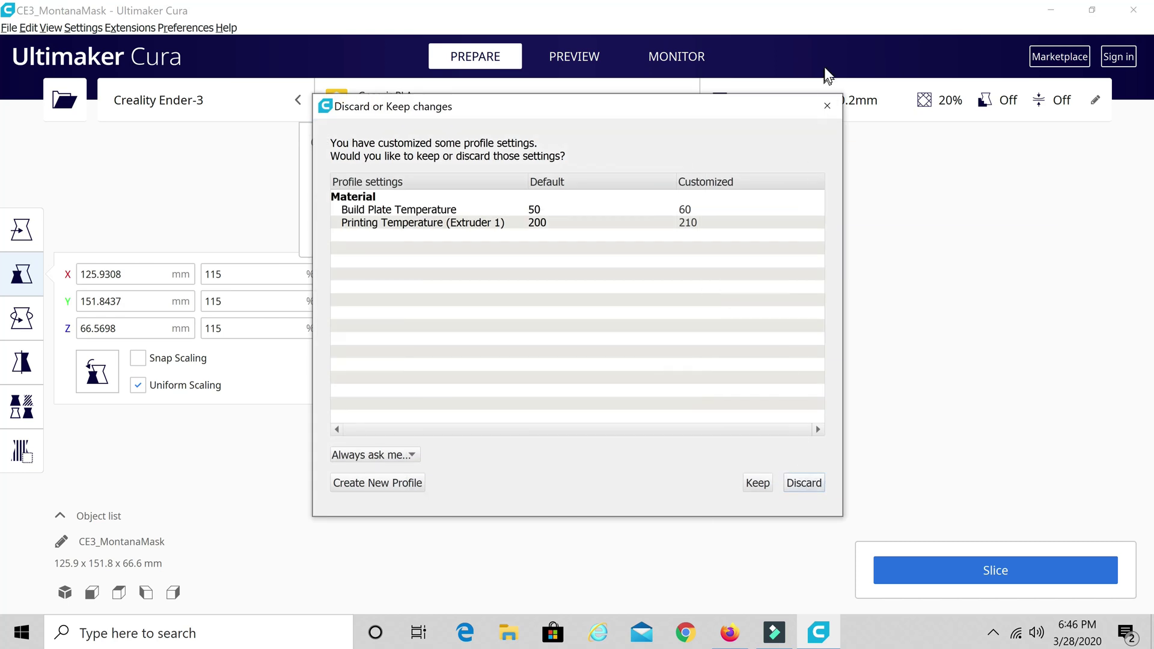
left_click(832, 111)
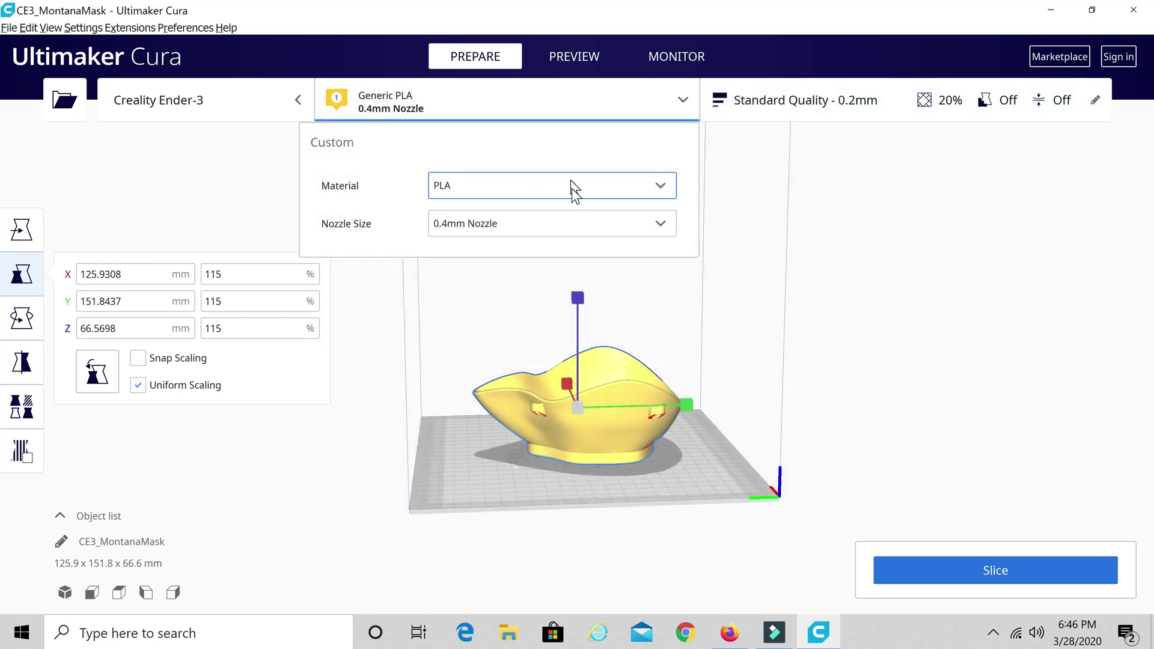
Choose the 0.4mm Nozzle size and dismiss the prompt about customized profile settings.
left_click(664, 230)
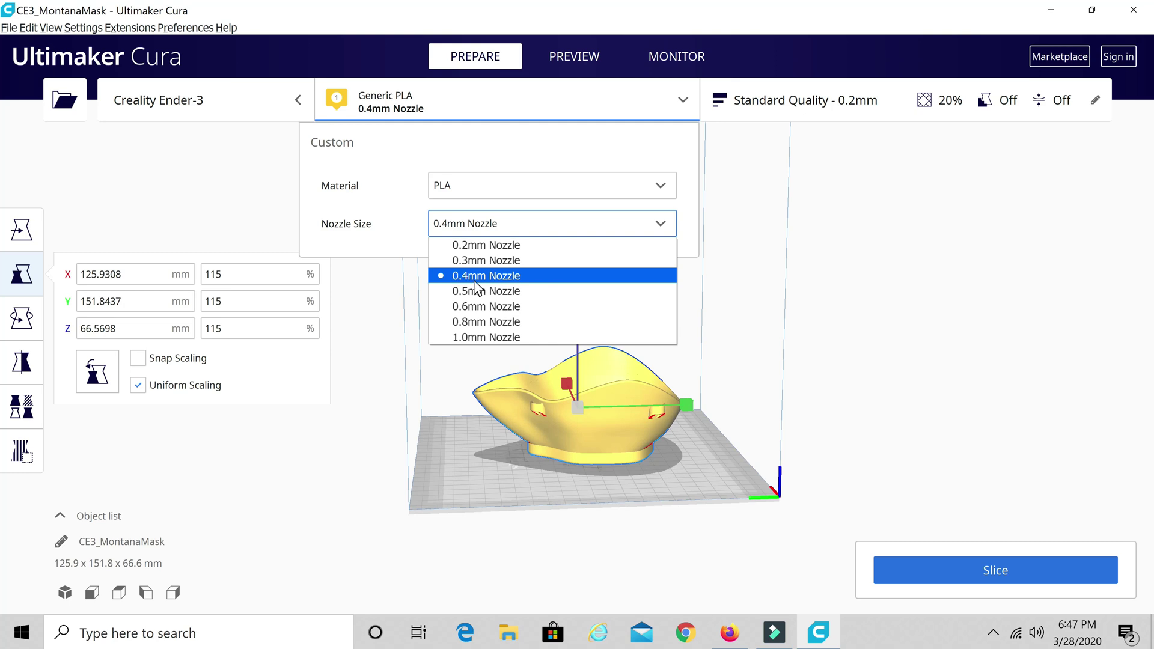
left_click(475, 276)
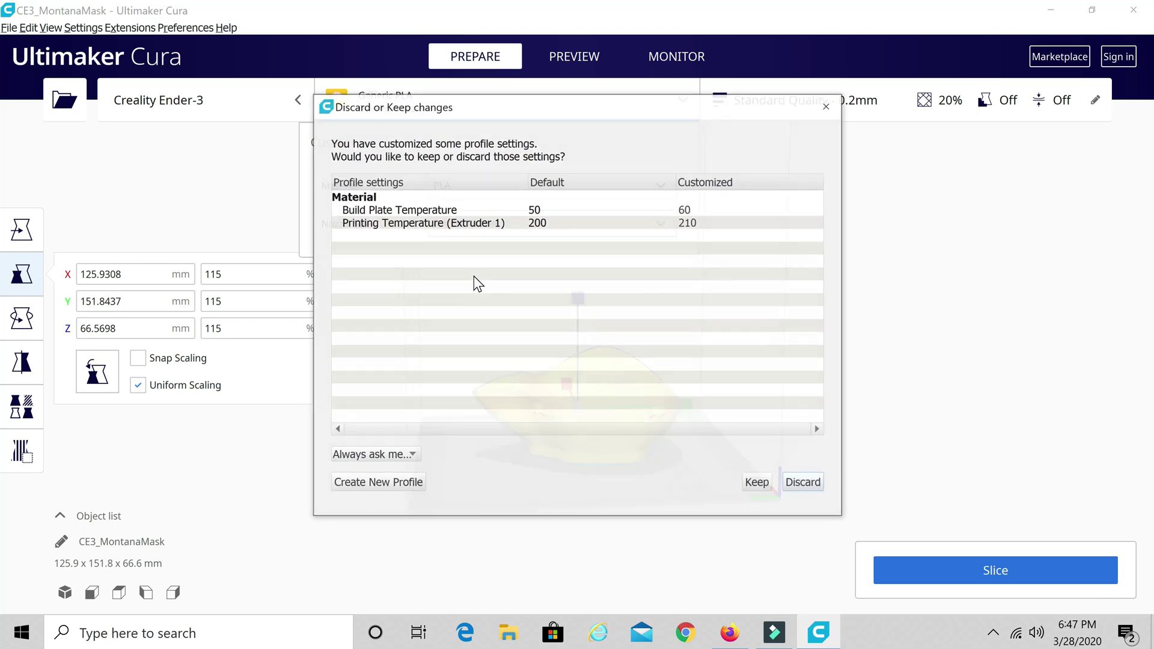
left_click(835, 111)
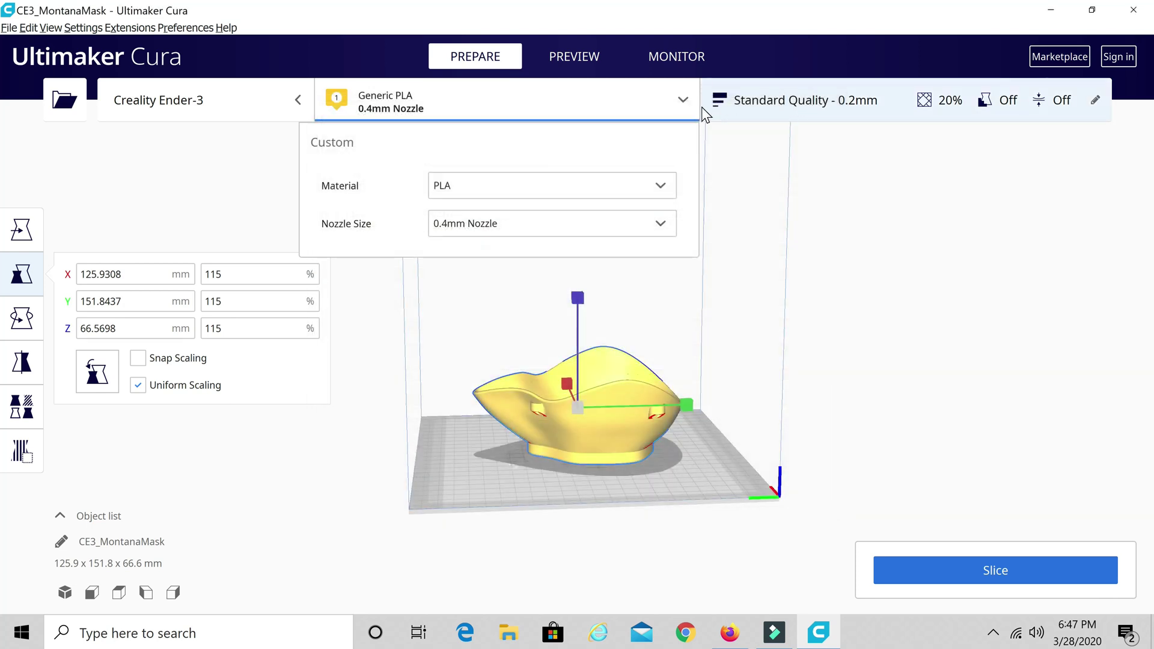
Review the layer height, wall, top/bottom thickness and infill values in the Standard Quality print settings.
left_click(802, 110)
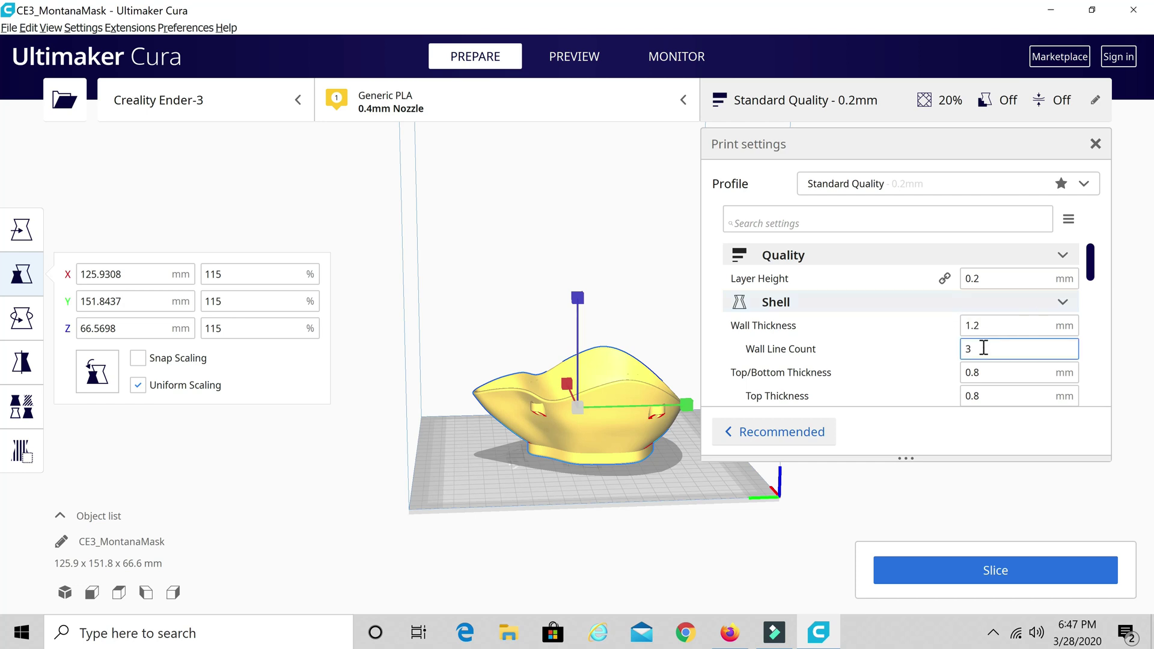
scroll(981, 344, "down", 1)
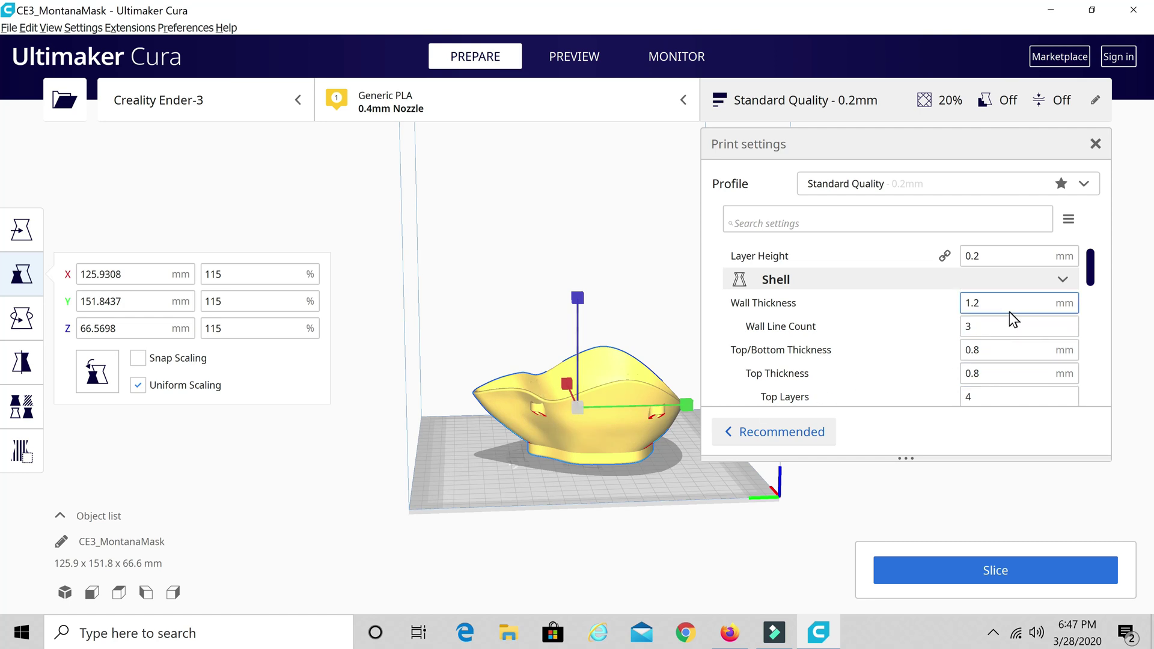
scroll(1007, 312, "down", 1)
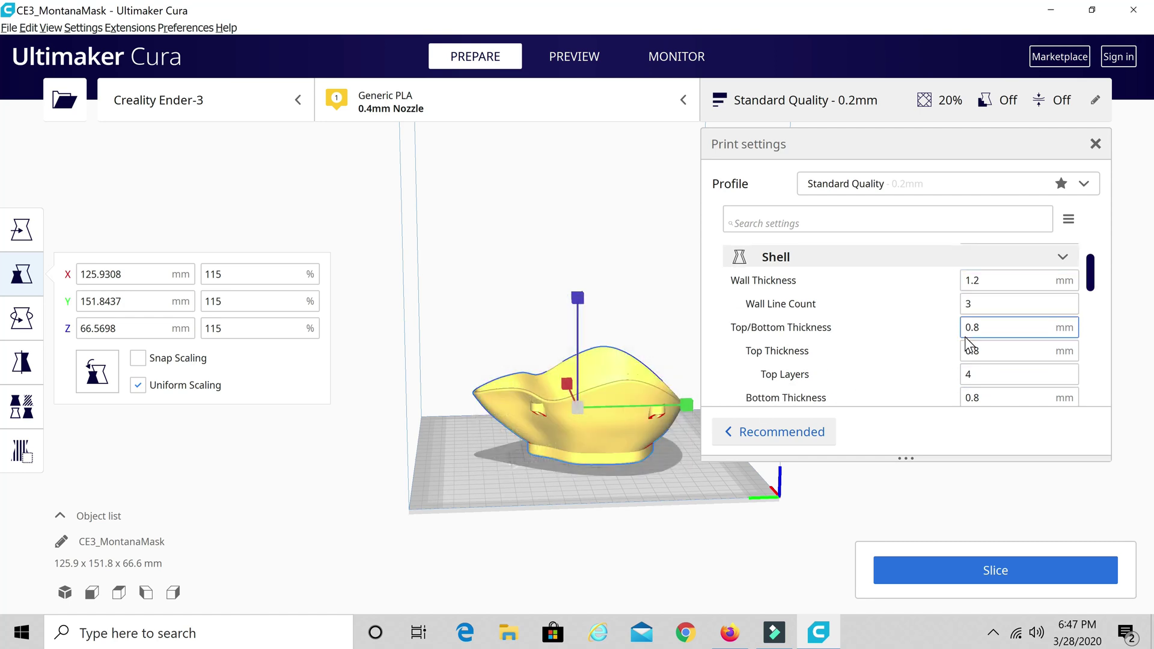
scroll(966, 336, "down", 3)
scroll(967, 345, "down", 3)
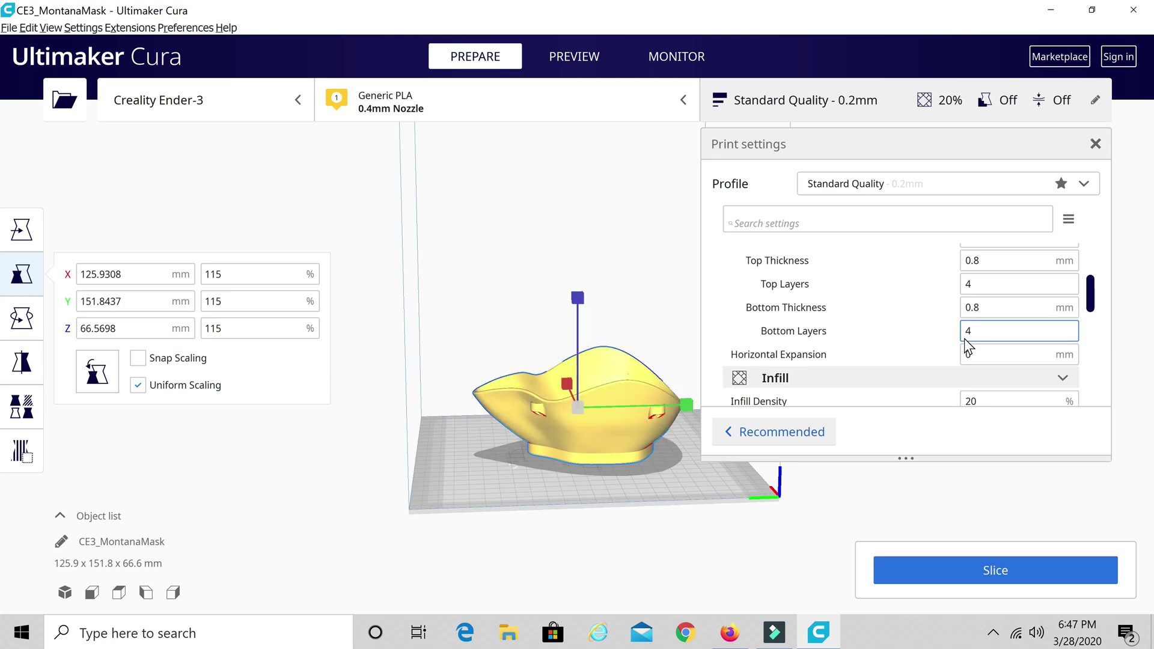
left_click(965, 354)
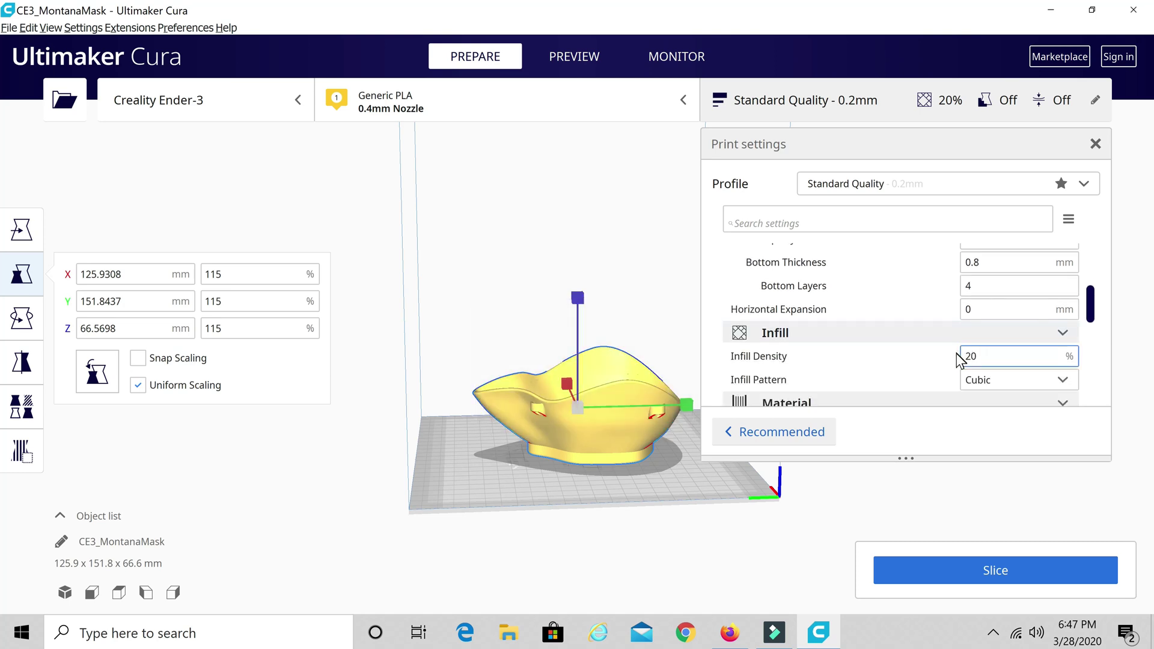
scroll(961, 343, "down", 2)
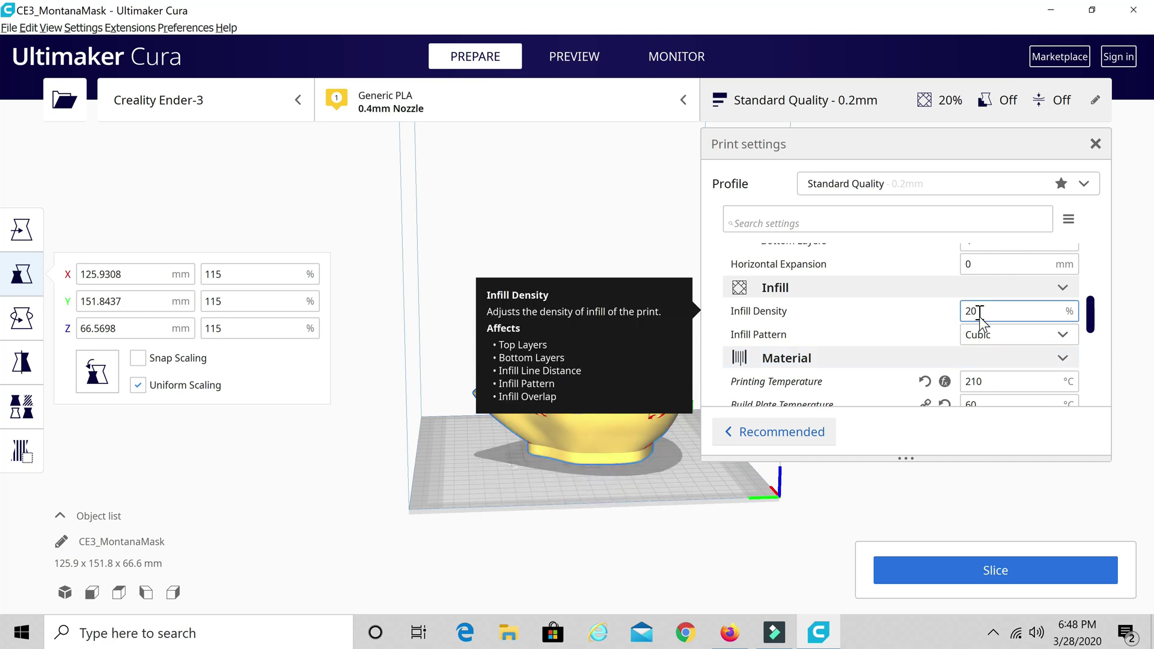
scroll(979, 317, "down", 2)
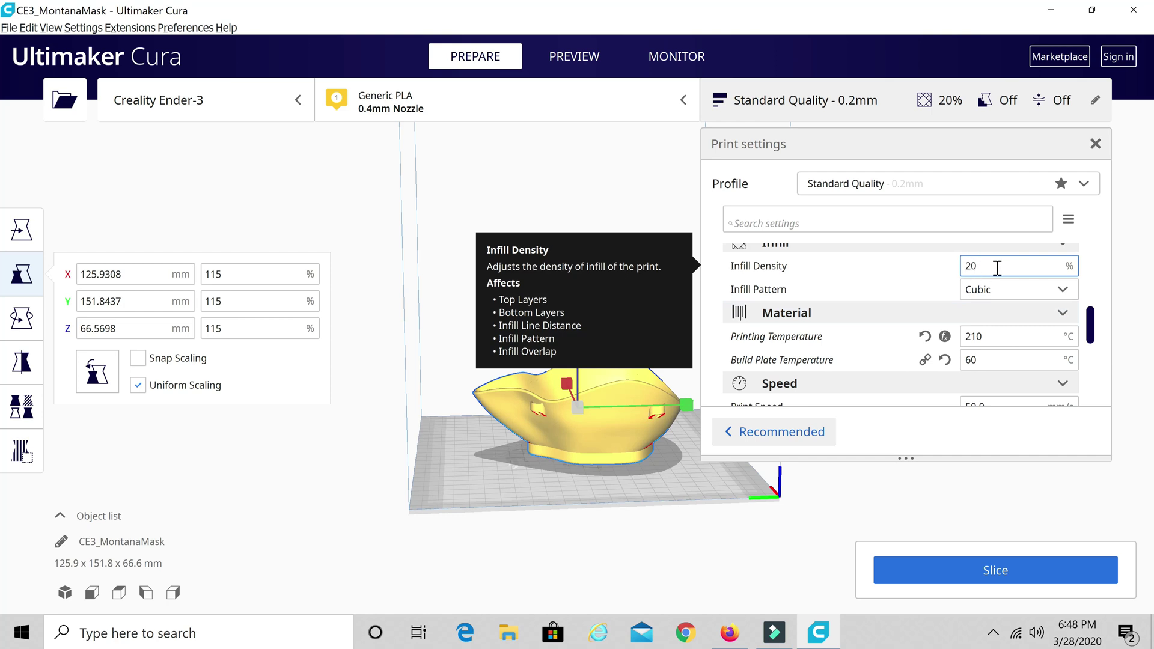
left_click_drag(977, 267, 950, 268)
left_click(994, 266)
Check the temperature, print speed, retraction, cooling, support and build plate adhesion settings, and close the print settings.
scroll(972, 275, "down", 3)
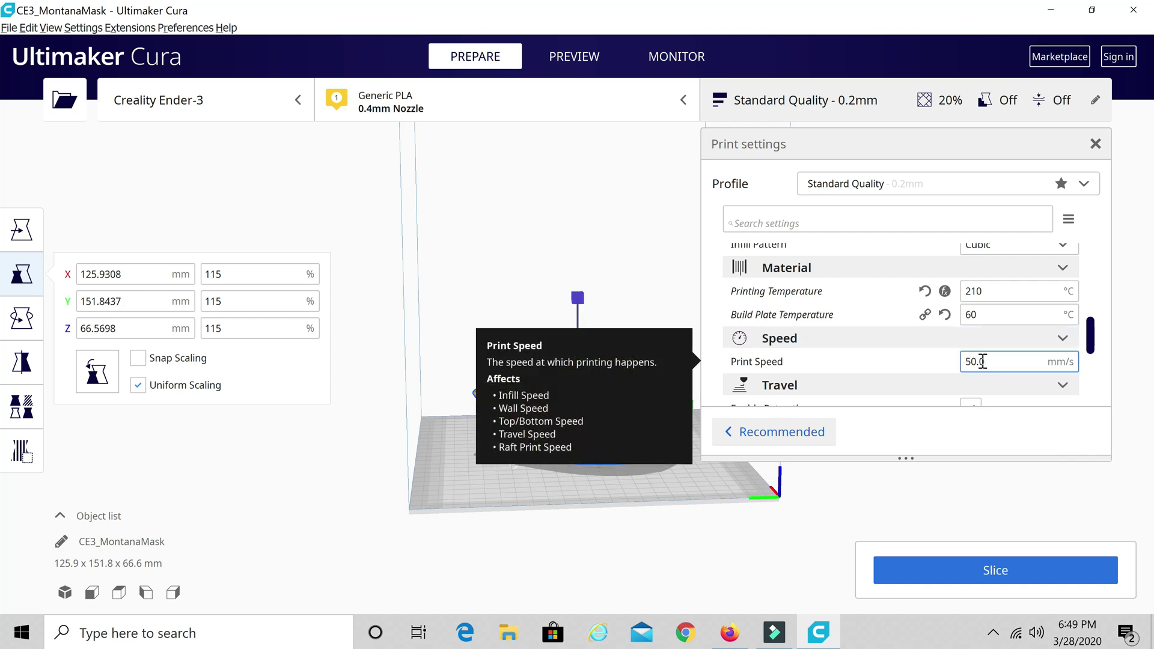
scroll(981, 361, "down", 1)
scroll(982, 363, "down", 1)
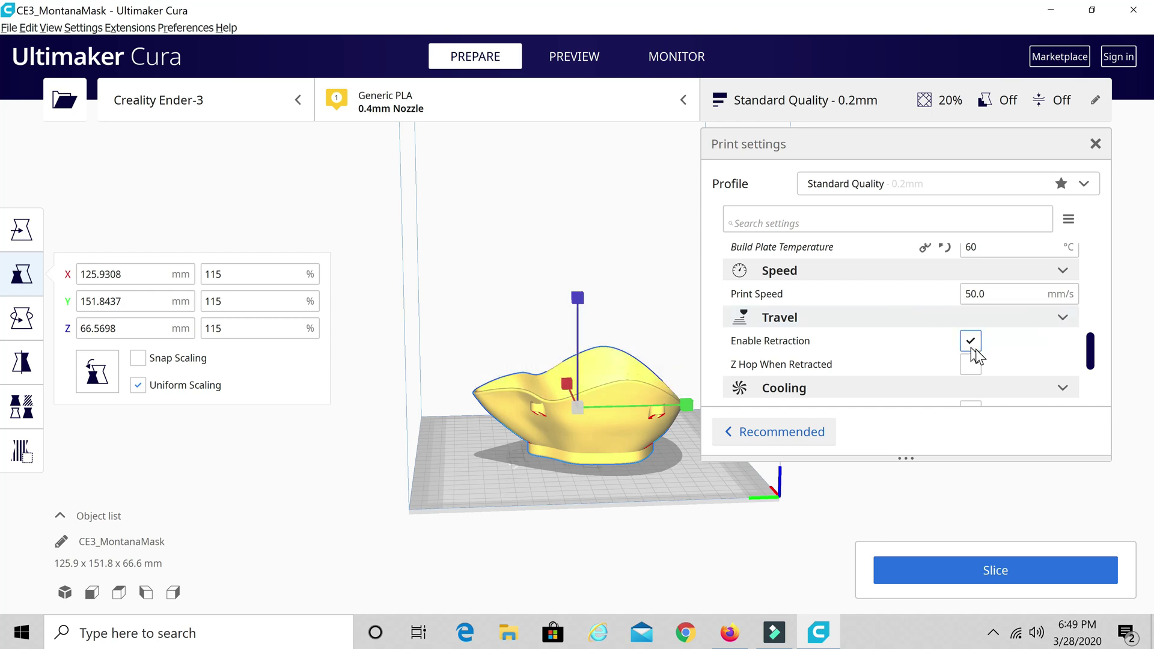
scroll(984, 306, "down", 1)
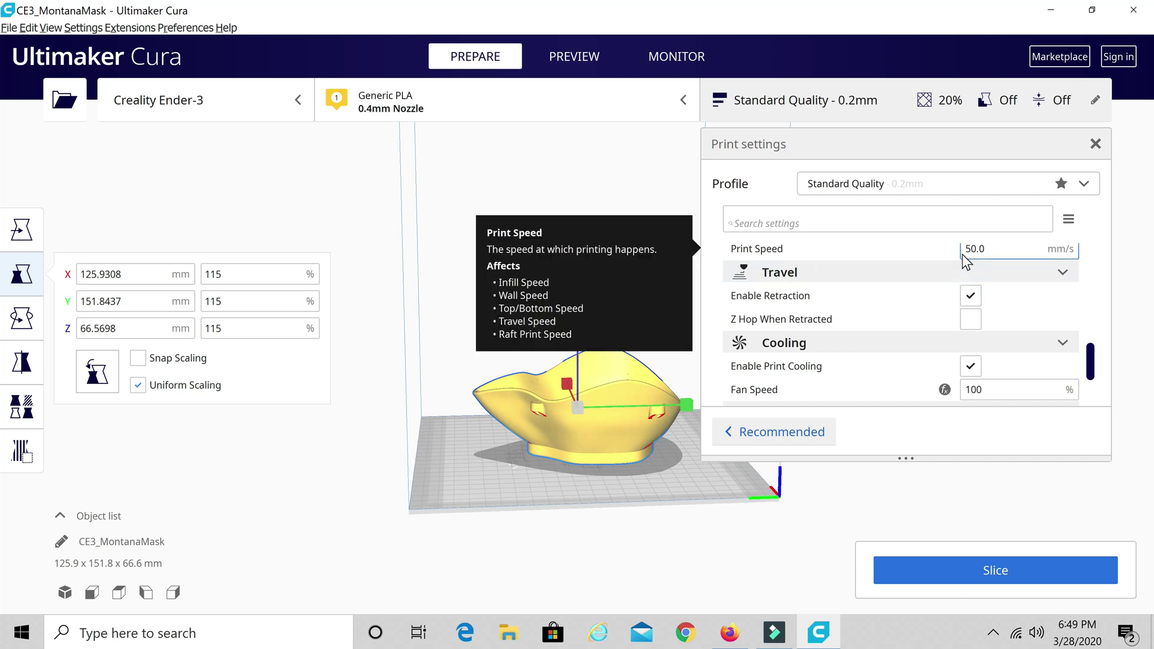
scroll(961, 255, "down", 2)
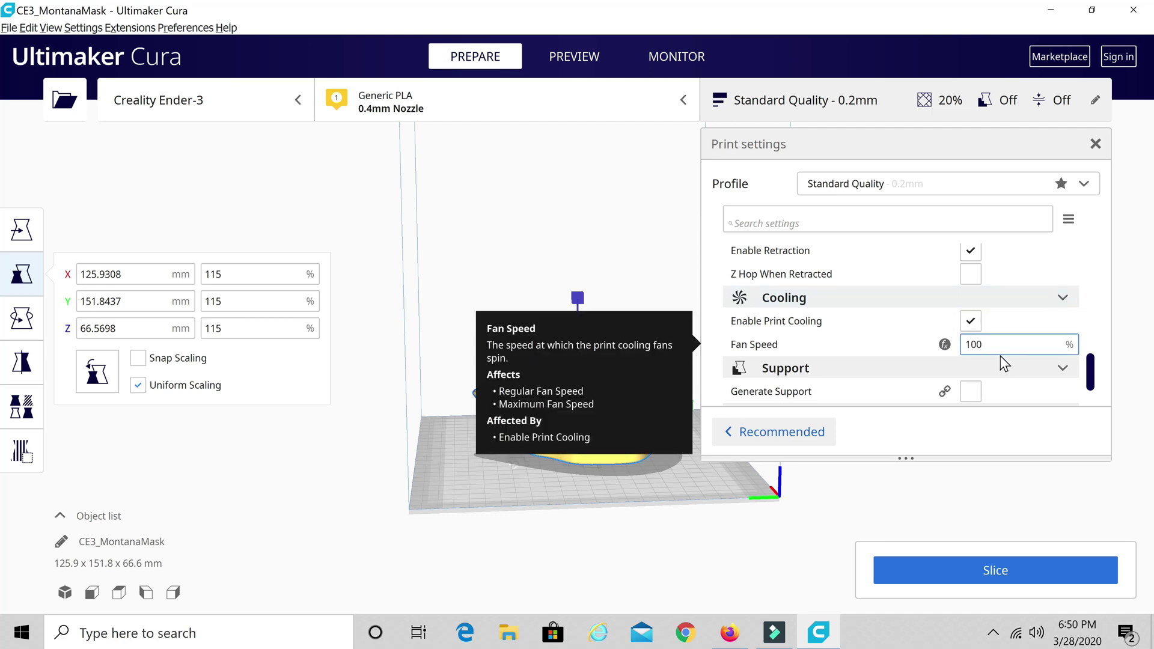
scroll(970, 368, "down", 1)
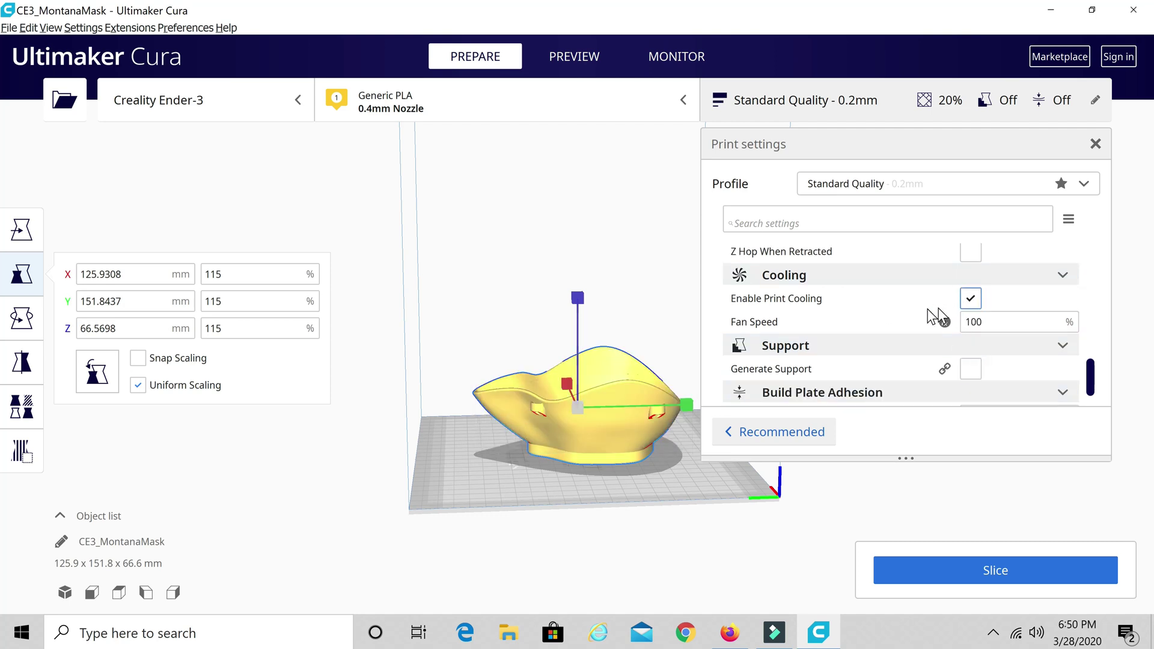
scroll(895, 352, "down", 2)
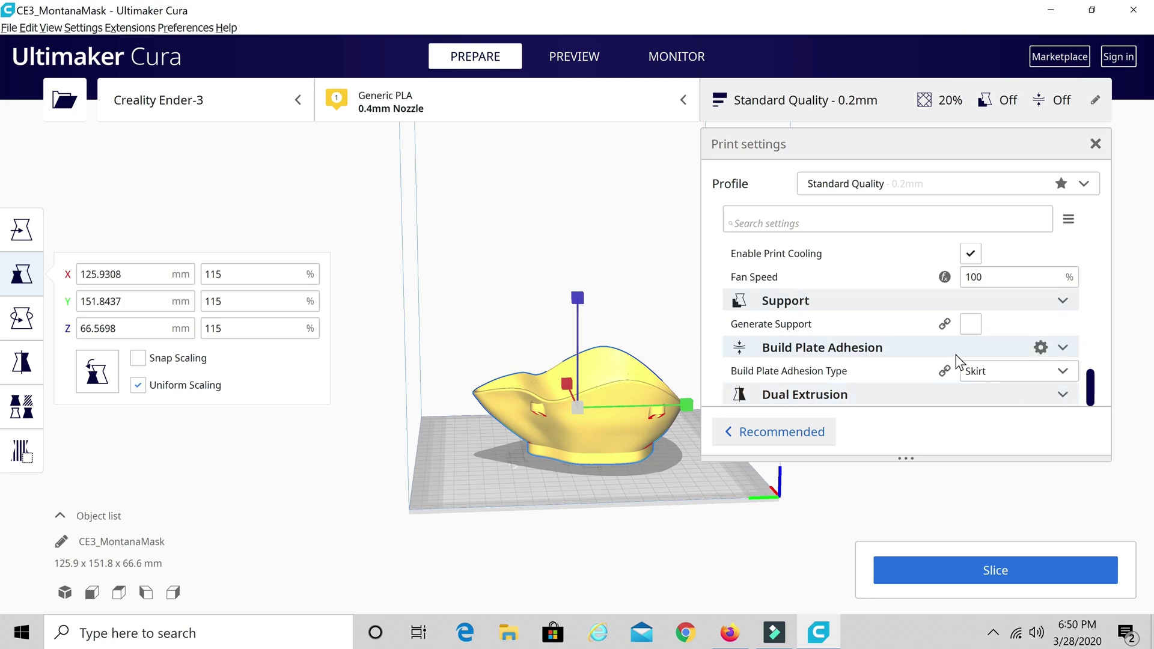
scroll(956, 354, "up", 2)
left_click(811, 96)
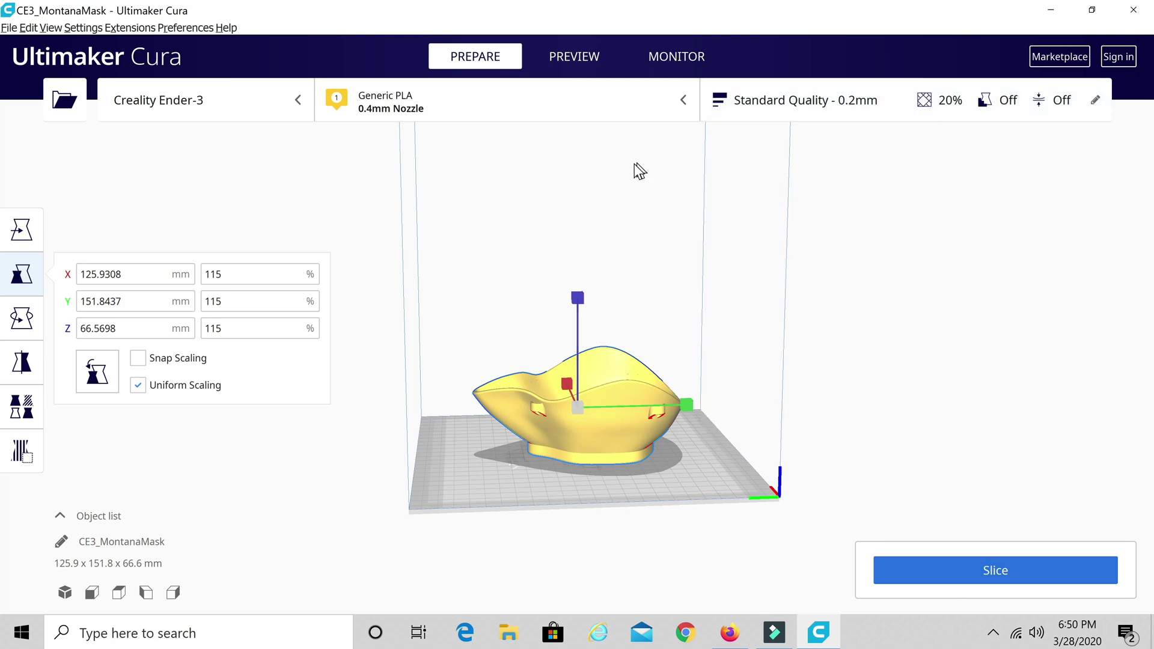
Slice the scaled mask with the current print settings and show the result in the layer preview.
left_click(961, 570)
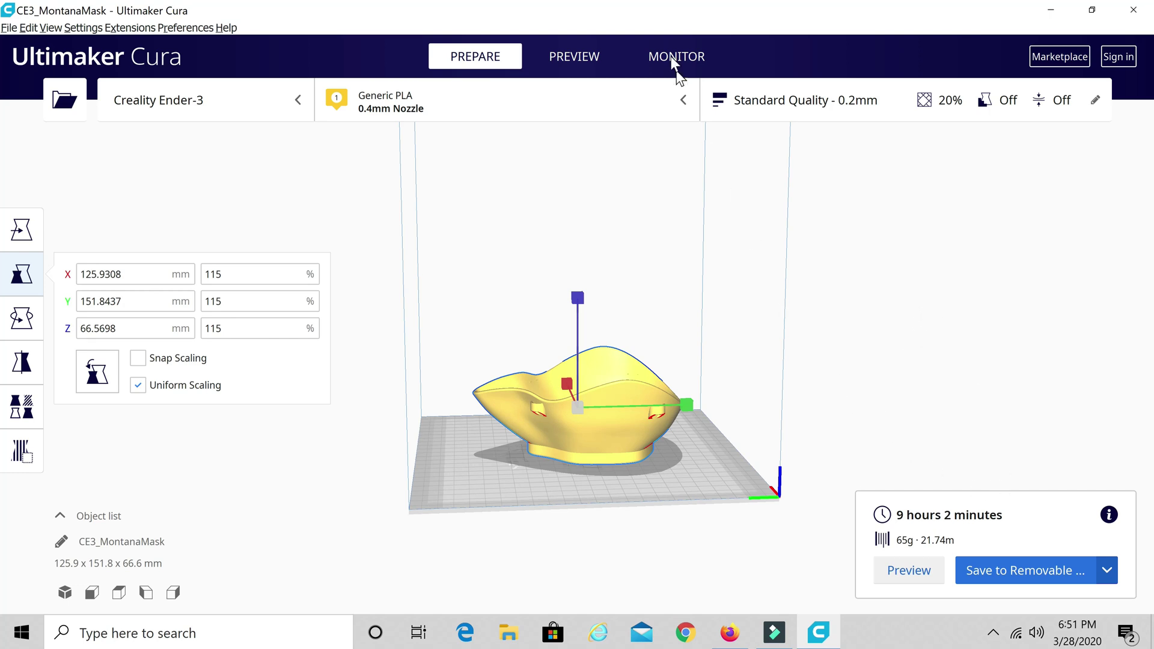
left_click(295, 321)
left_click(235, 273)
left_click(912, 571)
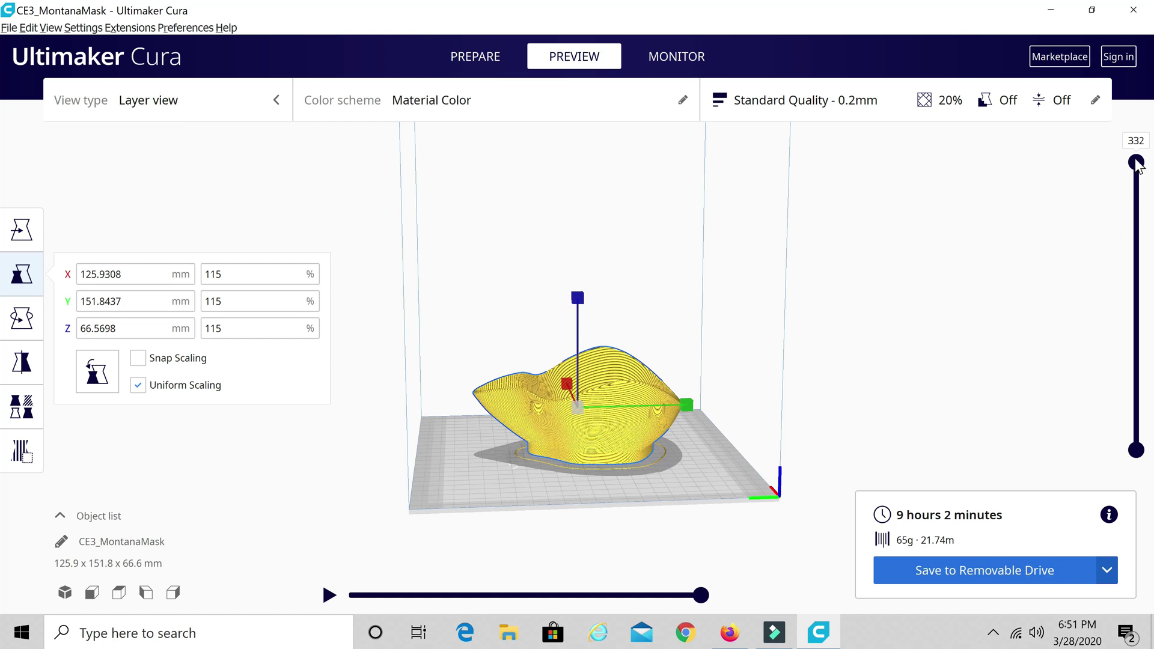
Show only layer 1 of the sliced mask and scrub through its toolpath from partway to the end.
left_click_drag(1137, 161, 1135, 426)
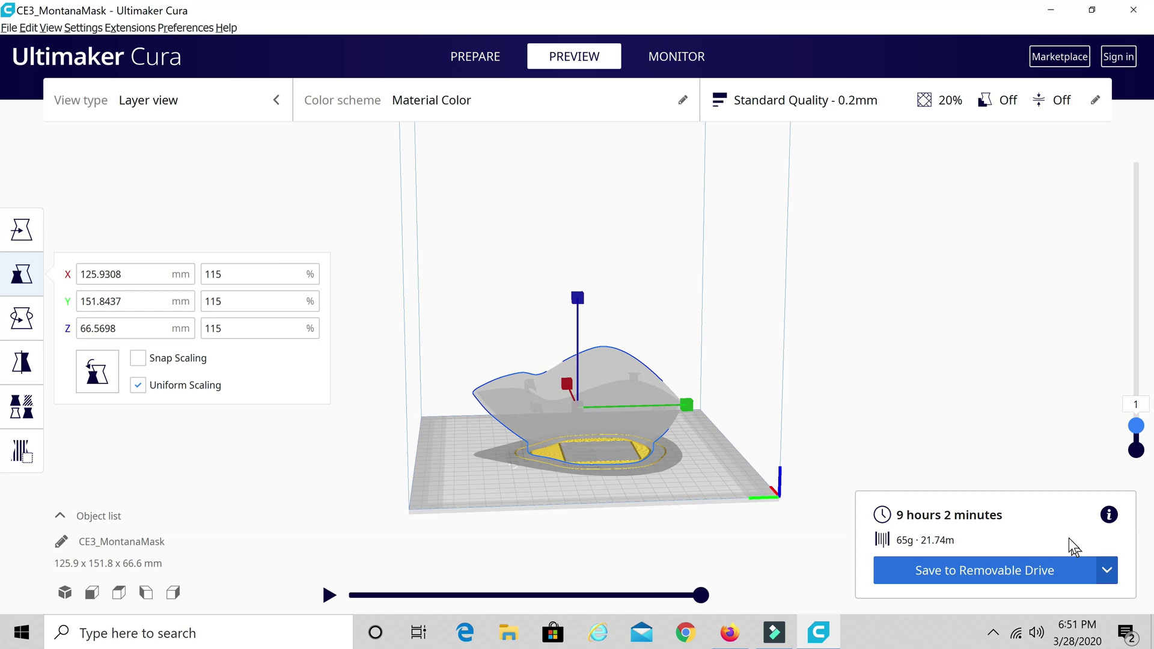
mouse_move(700, 597)
left_mouse_down()
mouse_move(341, 597)
mouse_move(384, 608)
mouse_move(429, 601)
left_mouse_up()
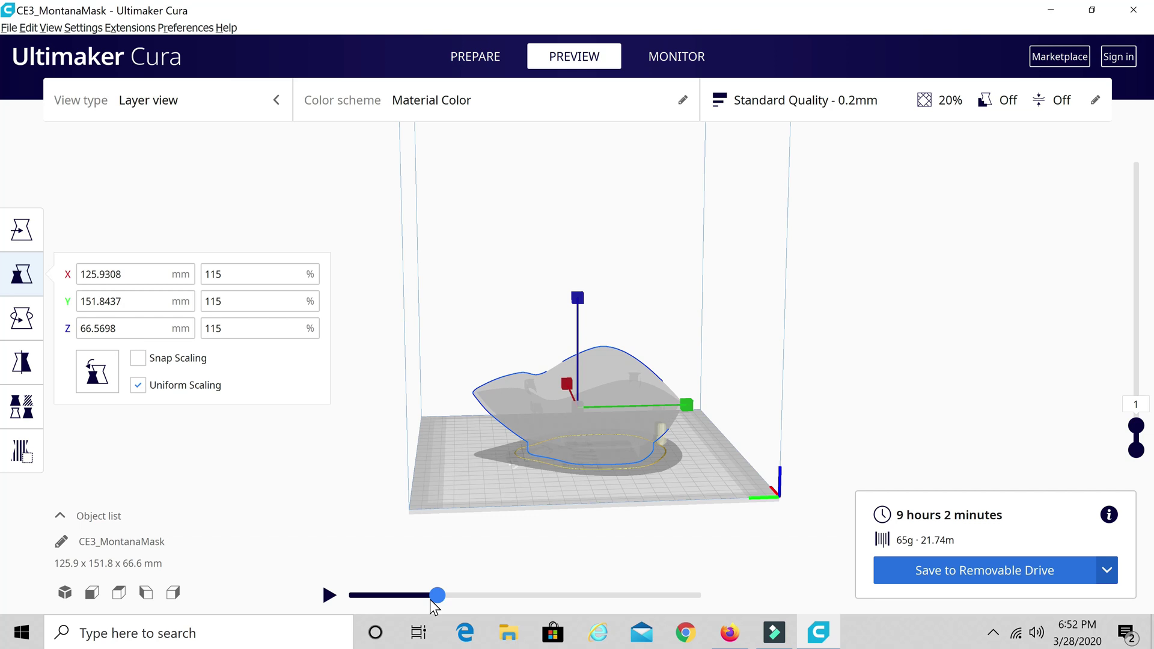
left_click_drag(430, 600, 430, 600)
left_click_drag(431, 599, 775, 511)
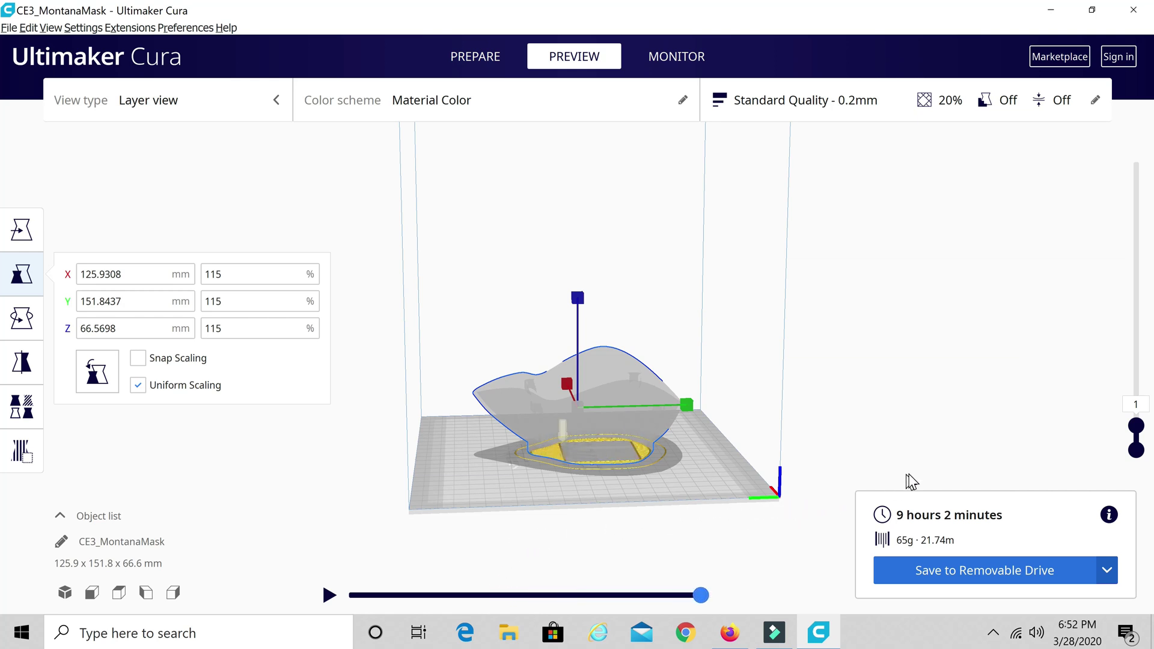
Step the layer preview up to layers 65 and 163, and play back the toolpath on each.
left_click_drag(1135, 431, 1135, 375)
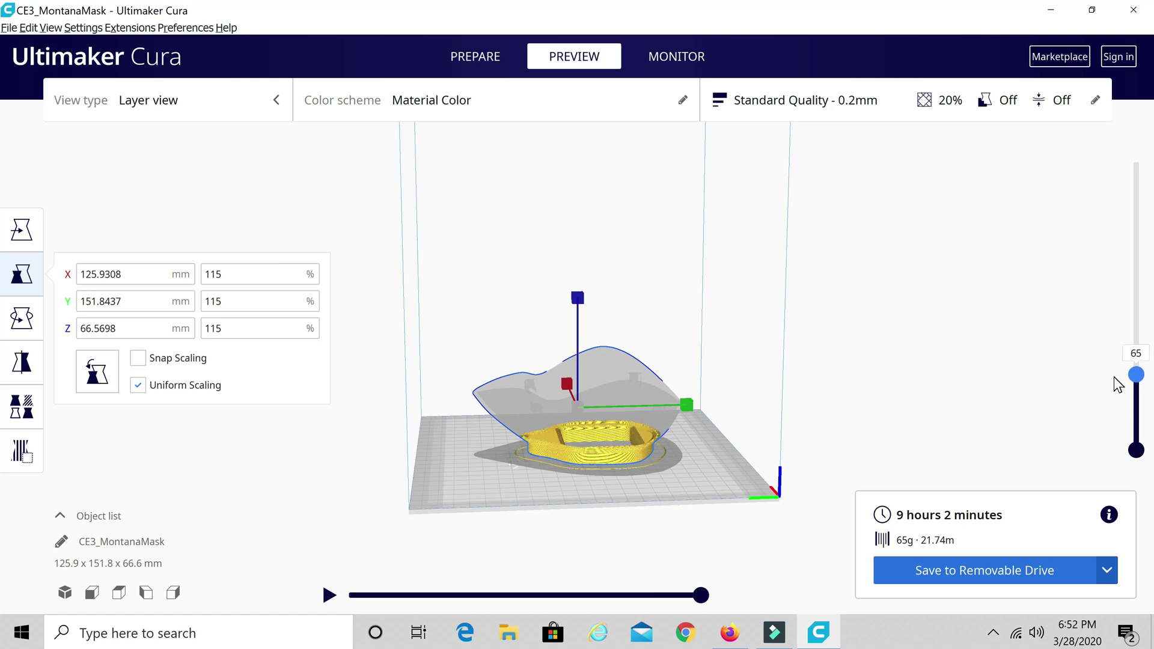
left_click_drag(701, 596, 811, 632)
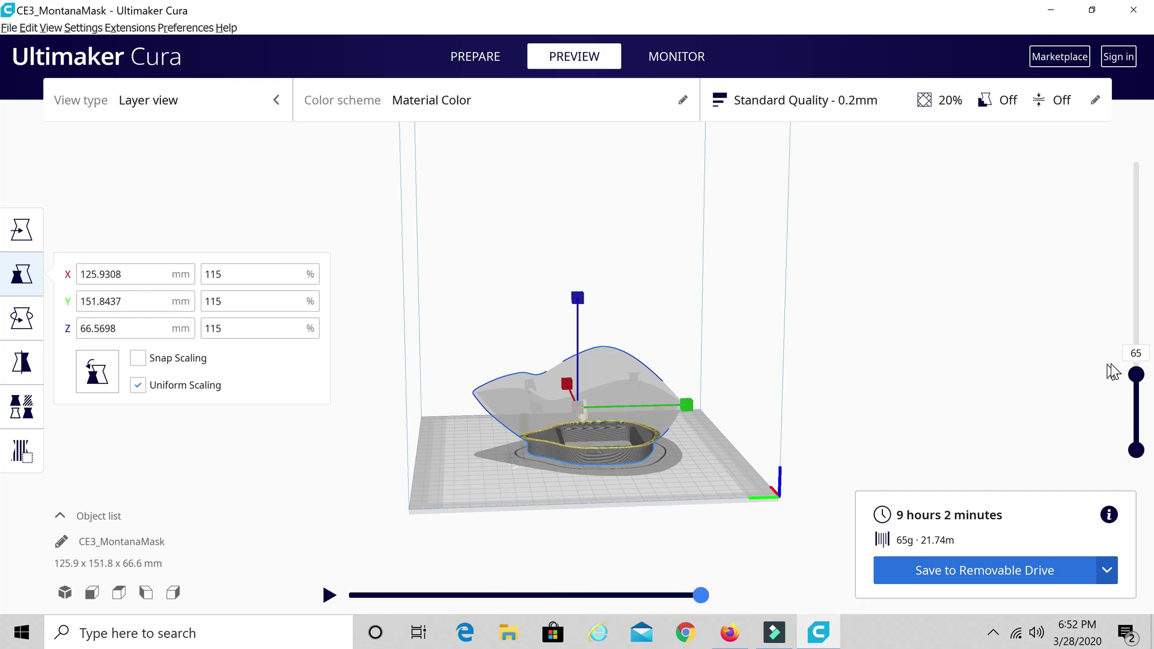
left_click_drag(1136, 375, 1135, 297)
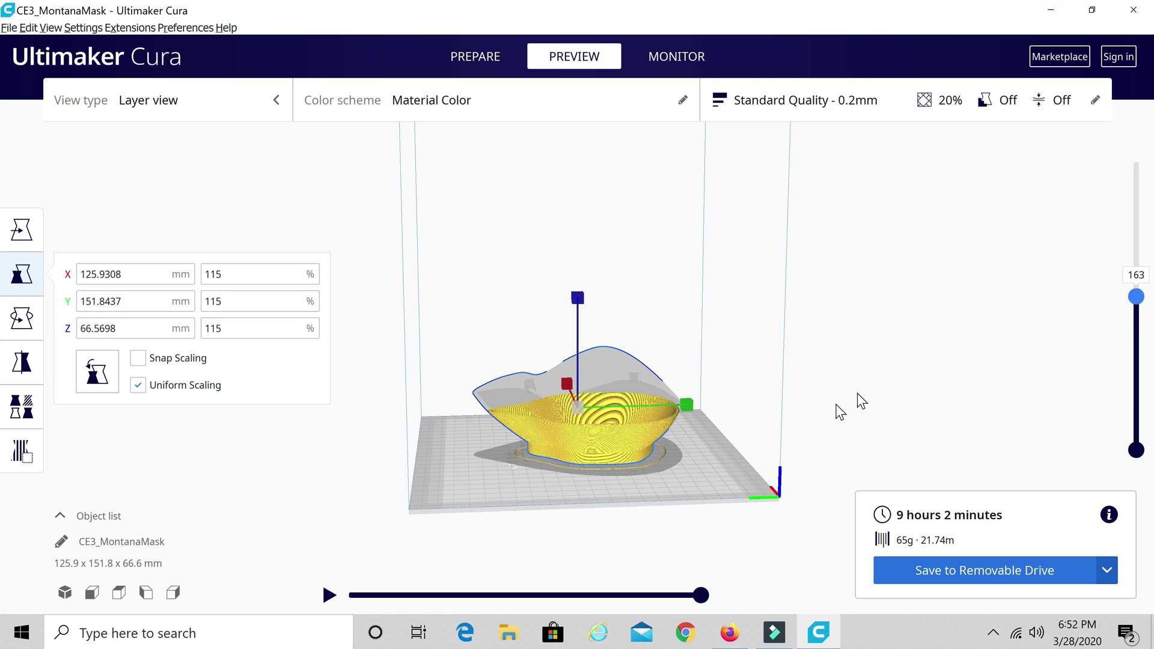
left_click_drag(700, 595, 348, 594)
left_click(330, 595)
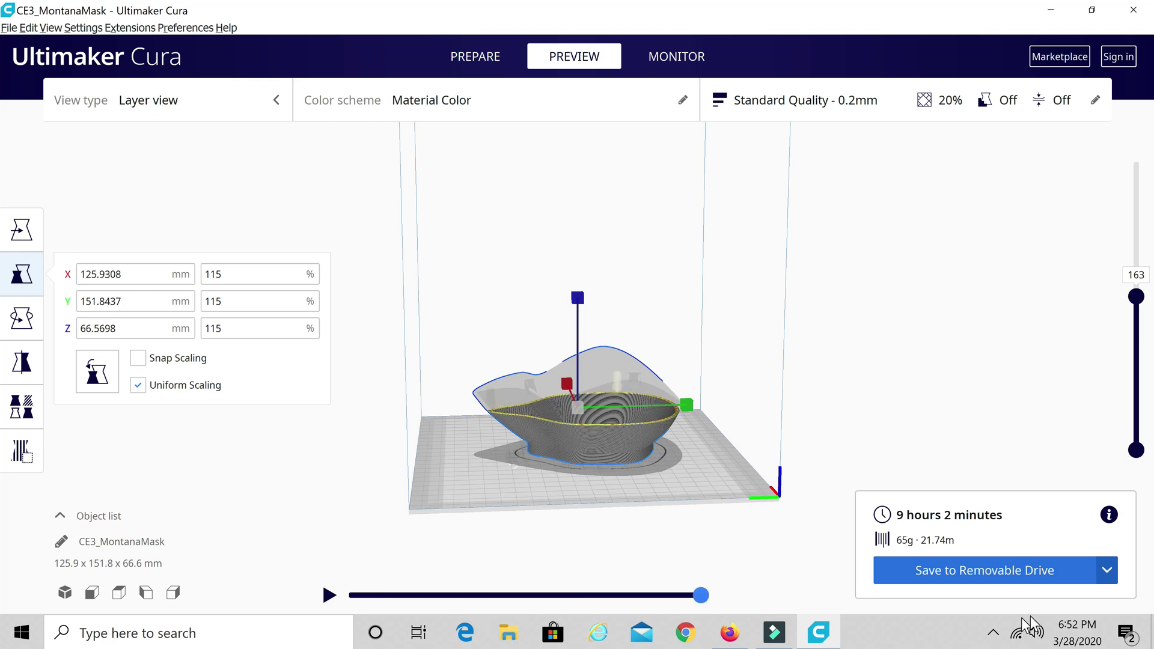
Examine the toolpaths of layers 256 and 272, and finish at the mask's top layer, 332.
left_click_drag(1136, 296, 1148, 223)
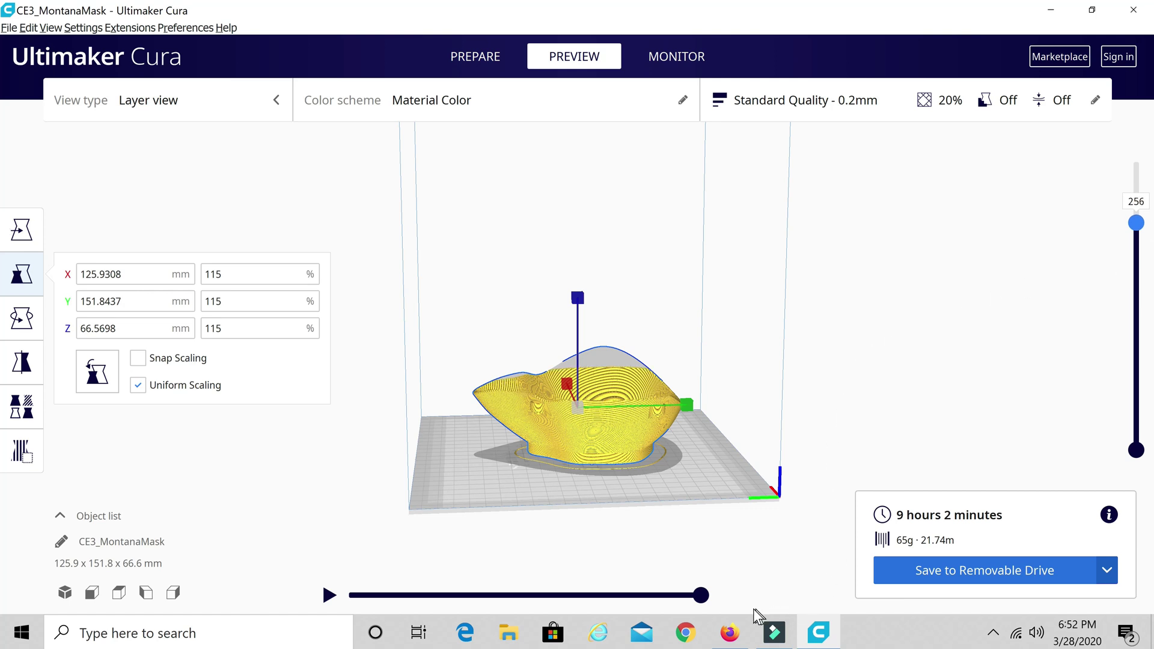
left_click_drag(701, 596, 254, 607)
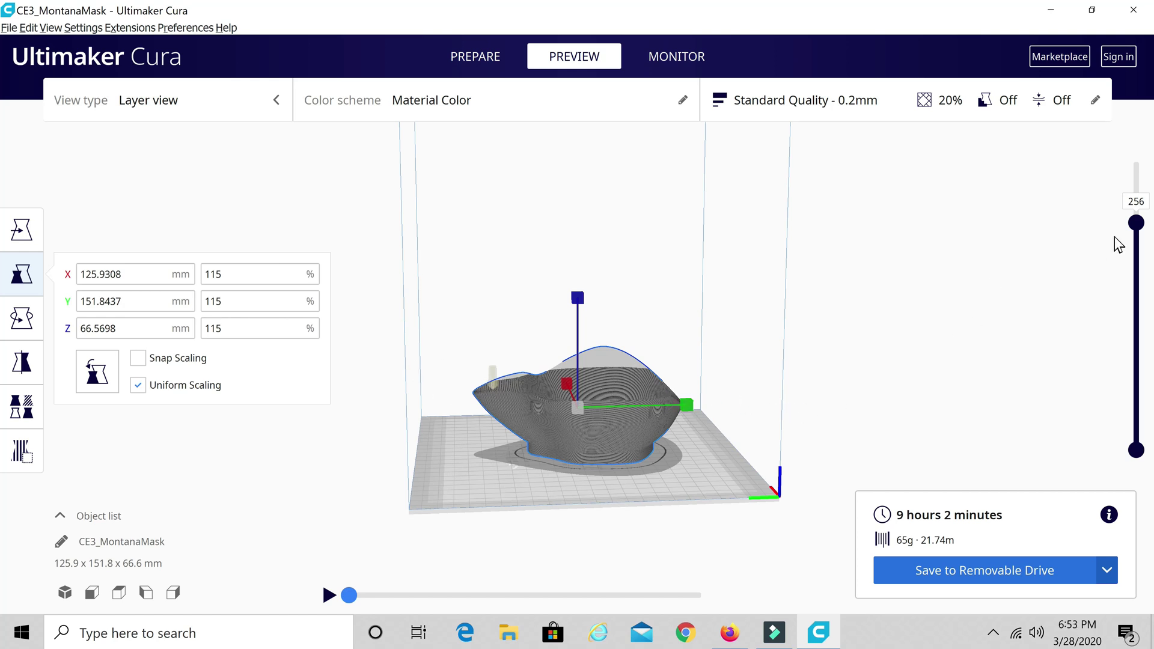
left_click(1135, 224)
left_click_drag(1136, 224, 1136, 210)
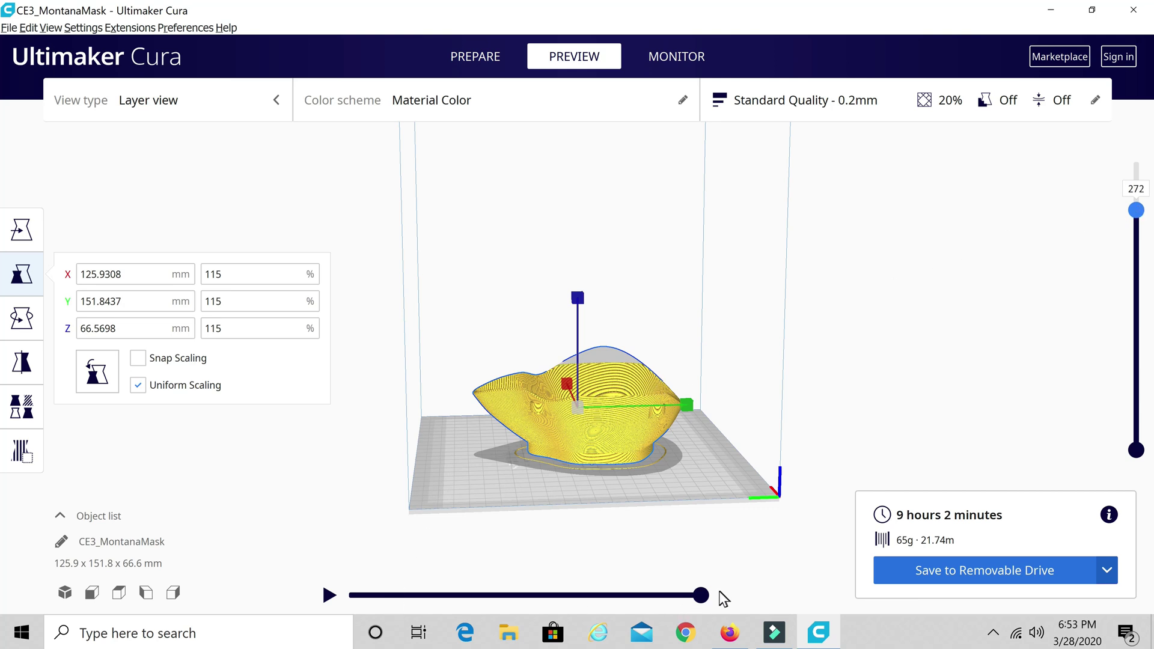
left_click_drag(700, 595, 328, 604)
left_click(329, 595)
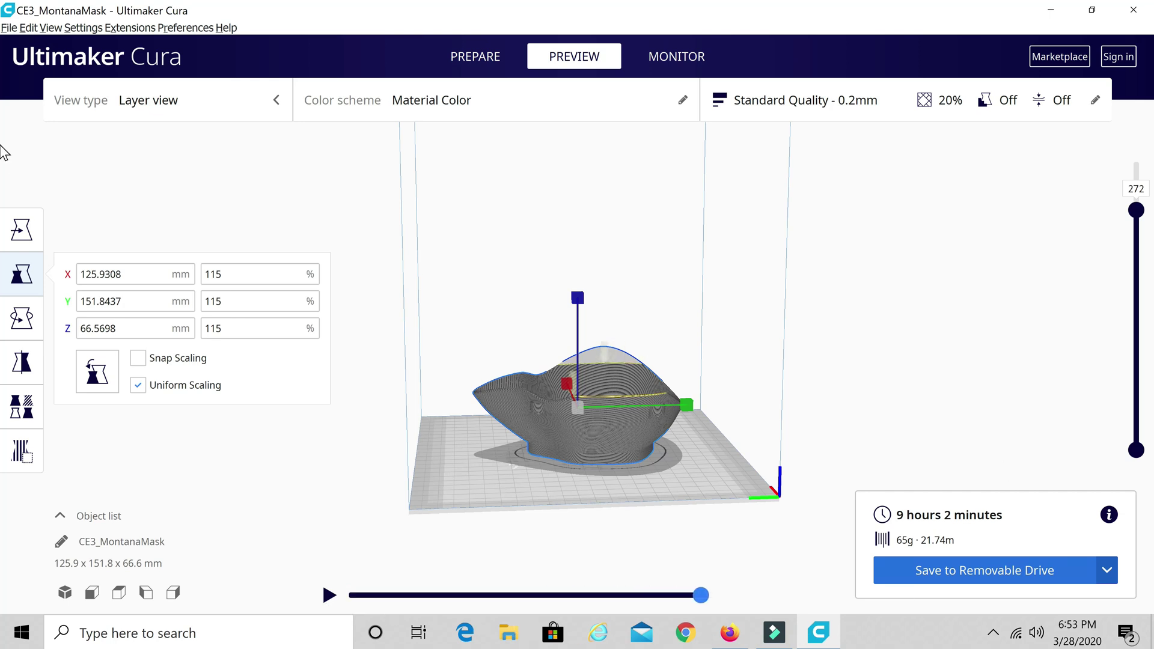
left_click_drag(1136, 211, 1147, 145)
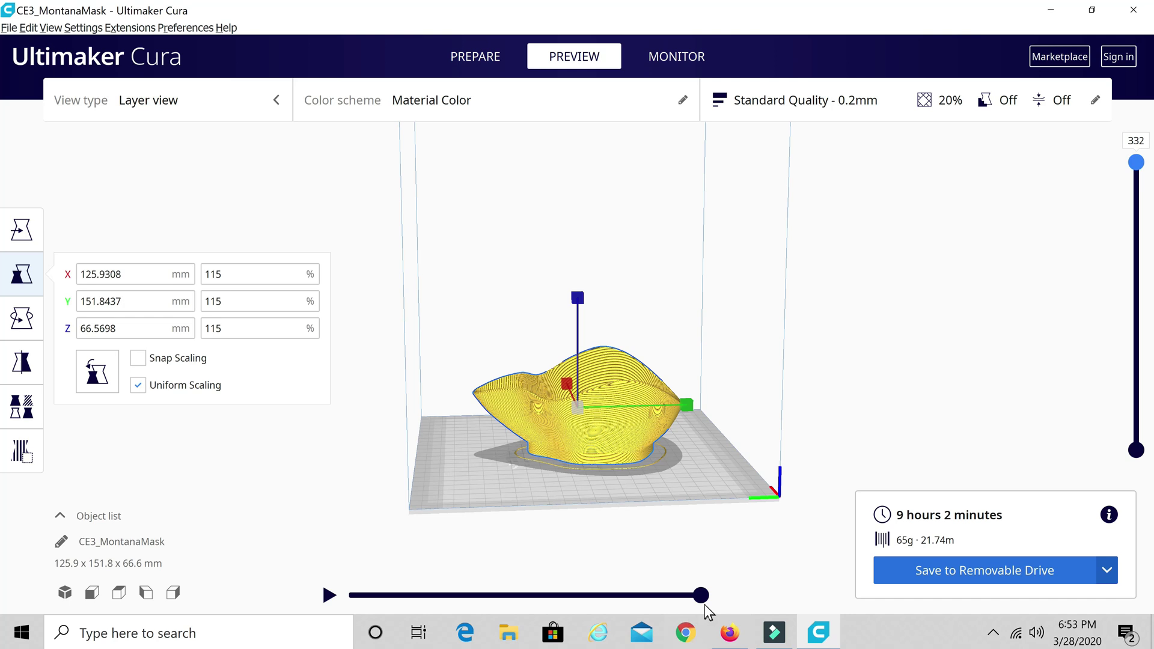
mouse_move(700, 595)
left_mouse_down()
mouse_move(206, 599)
mouse_move(718, 592)
left_mouse_up()
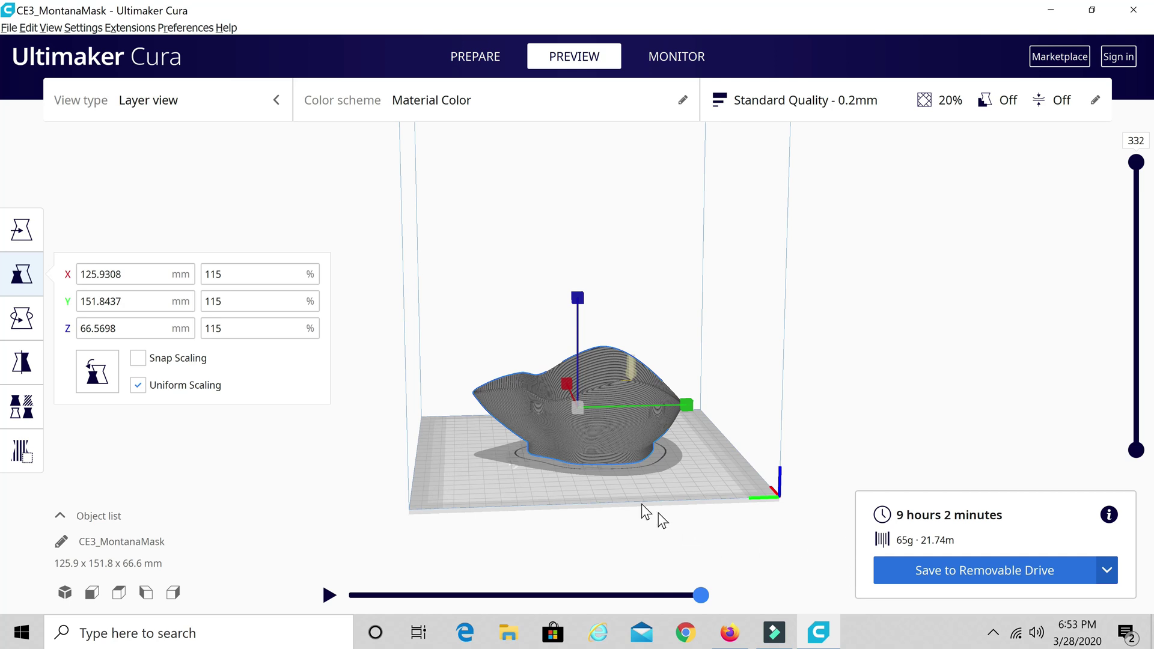
Start a new project, clearing the mask from the build plate and agreeing to drop unsaved settings.
left_click(10, 28)
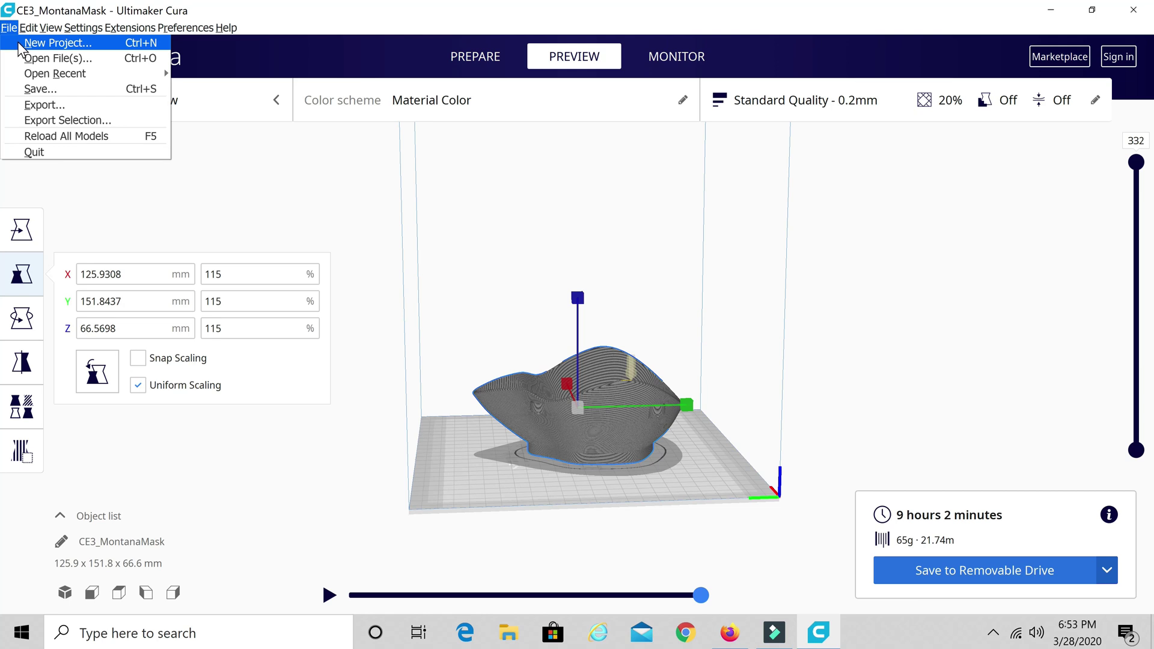
left_click(20, 44)
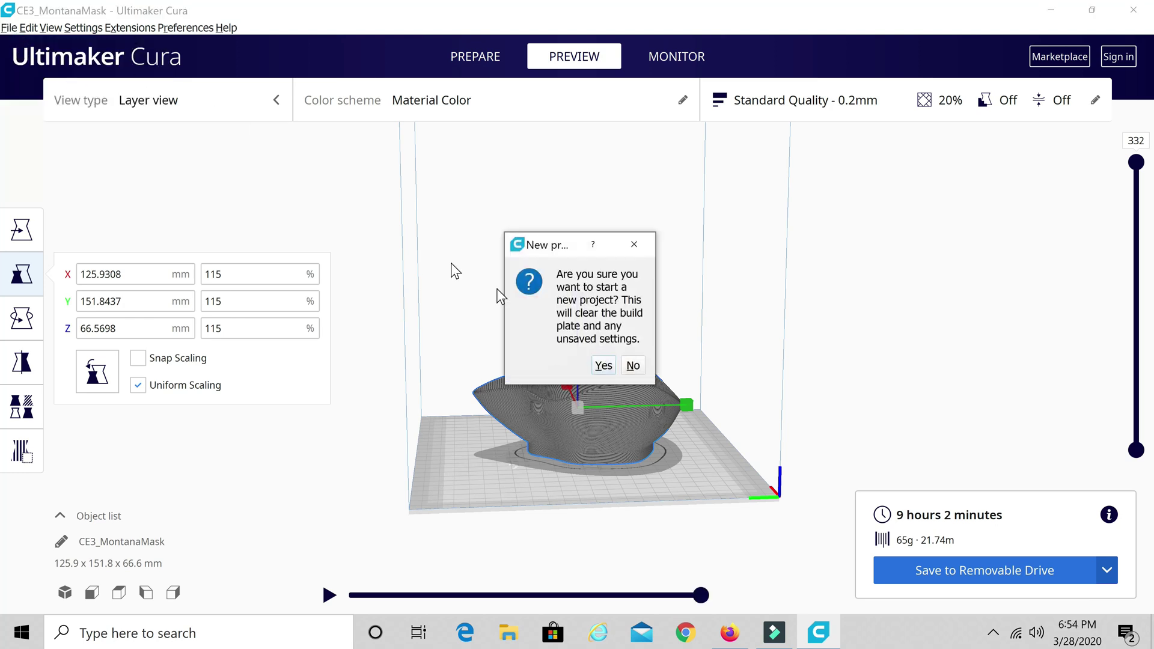
left_click(603, 365)
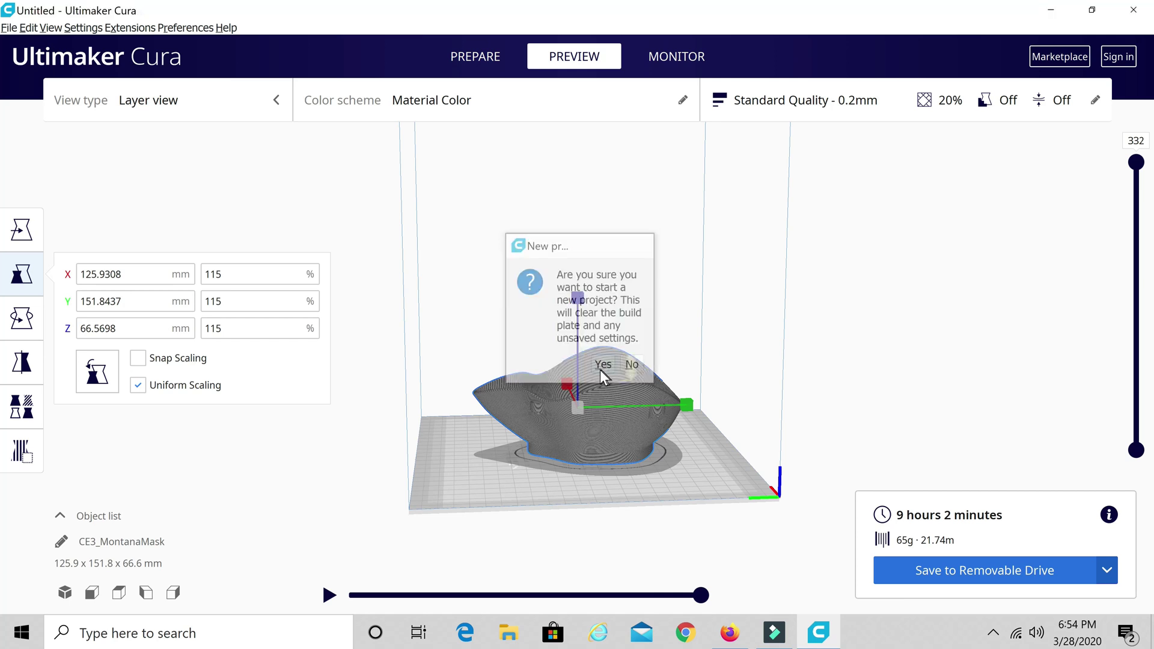
Load the MontanaMaskFilter model from the 3d printed n95 mask stl files folder onto the empty build plate.
left_click(12, 28)
mouse_move(42, 77)
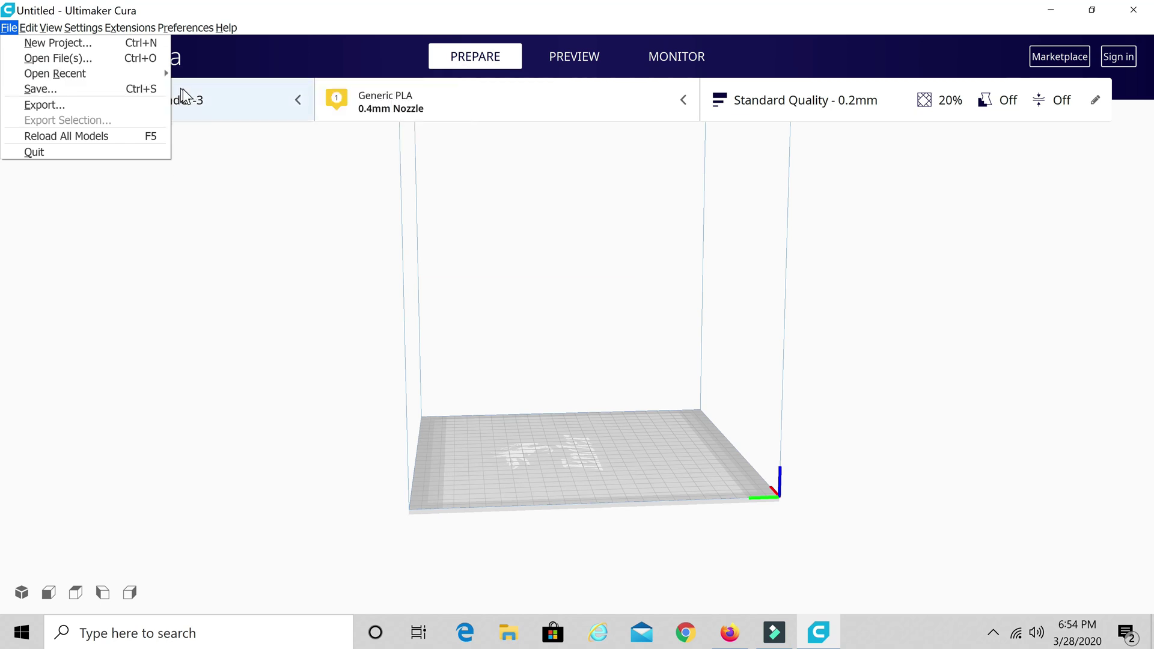
mouse_move(147, 73)
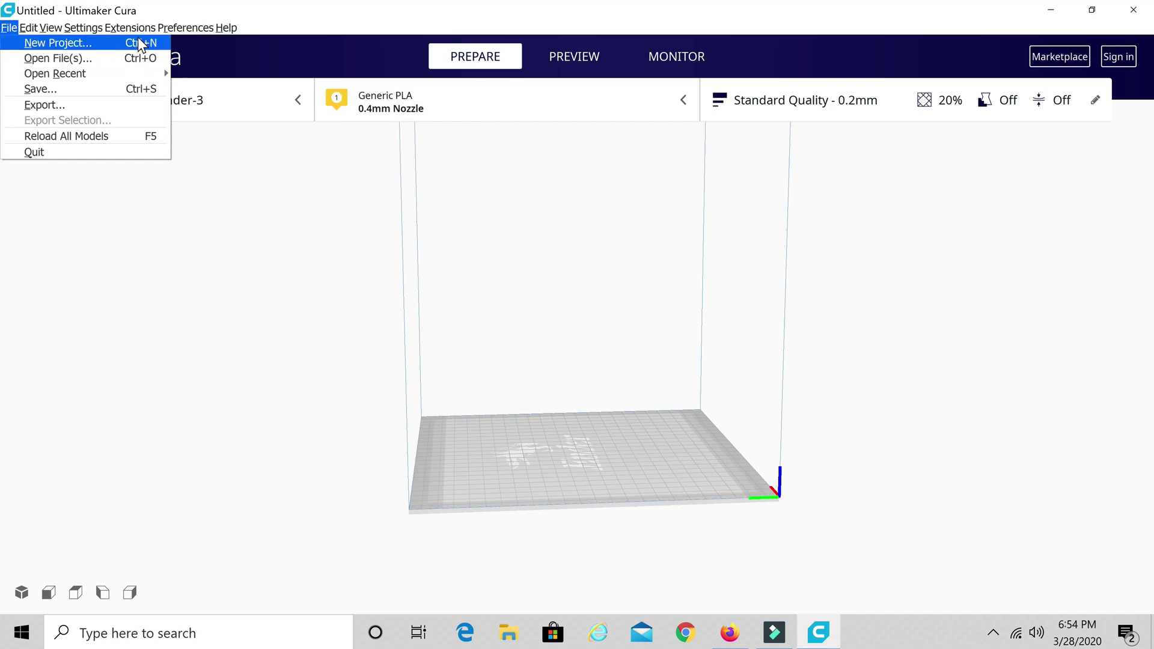
left_click(147, 59)
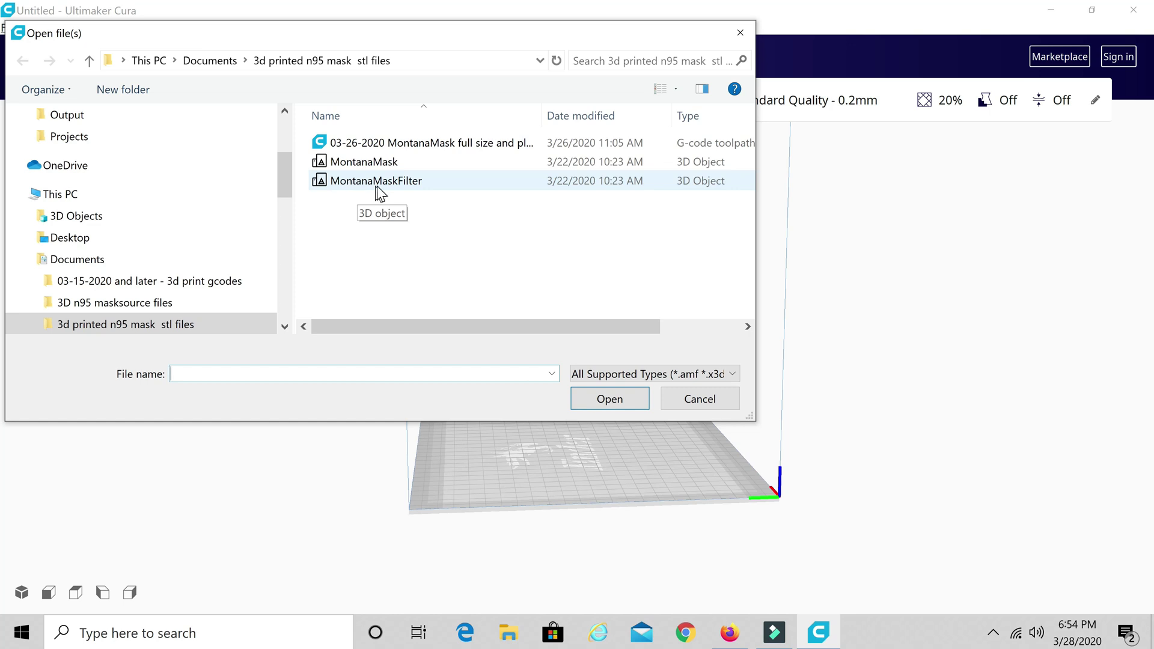
double_click(412, 183)
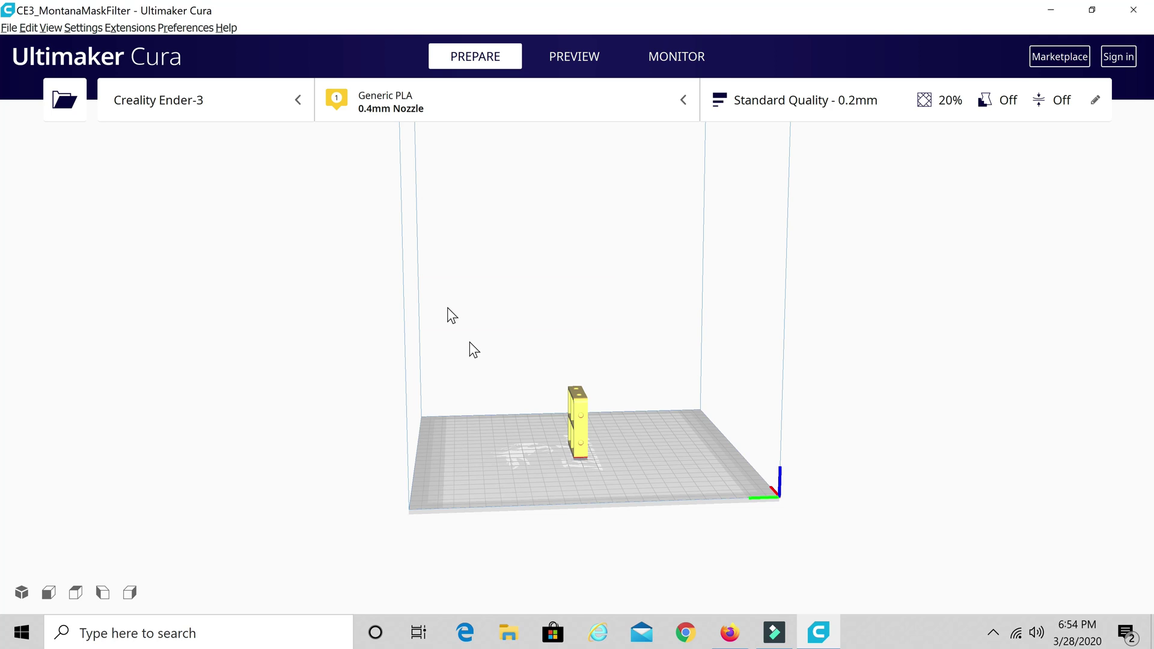
Scale the filter model uniformly to 115%.
scroll(528, 449, "up", 3)
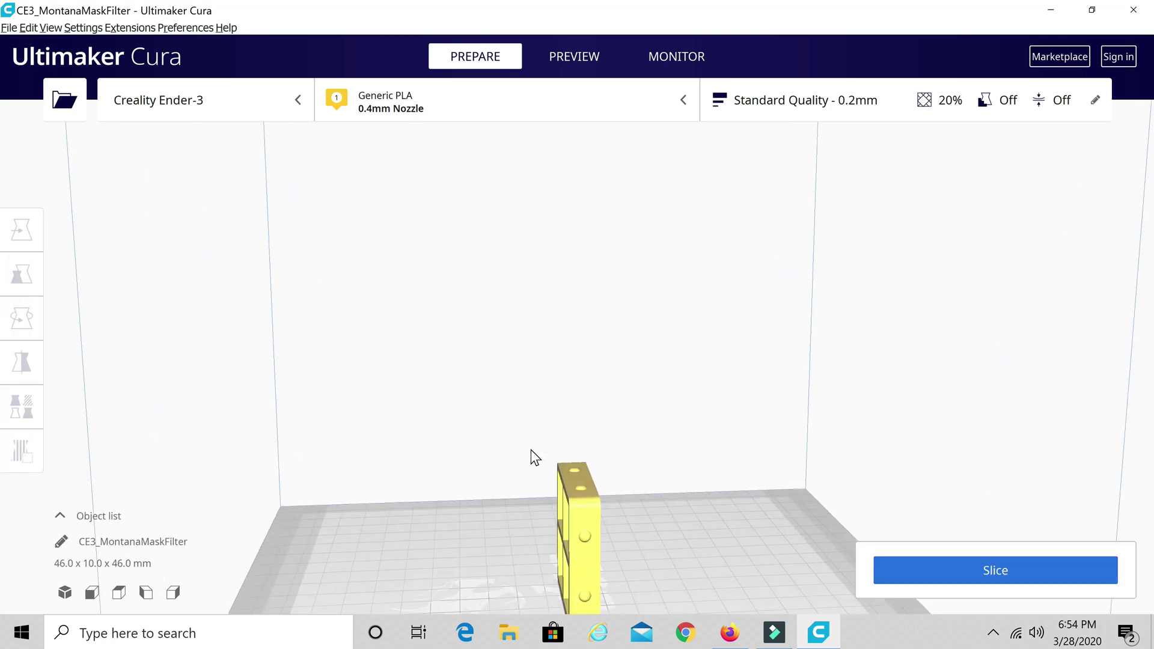
scroll(531, 449, "up", 2)
right_click_drag(530, 449, 670, 441)
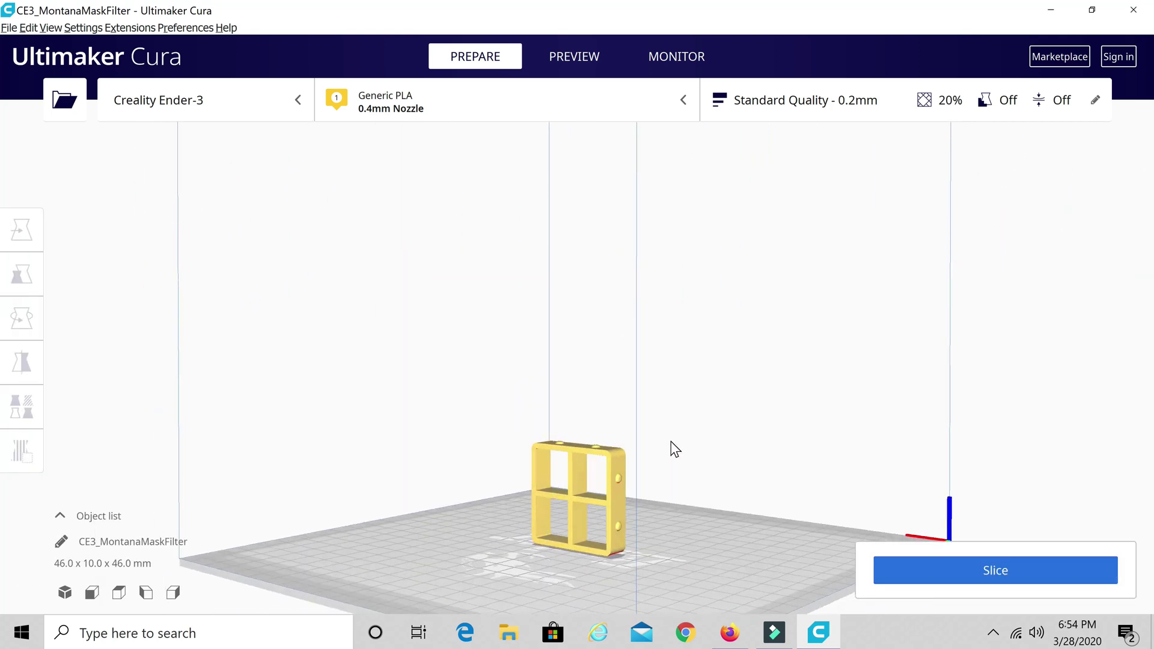
scroll(528, 563, "down", 3)
scroll(528, 563, "up", 4)
scroll(528, 568, "down", 1)
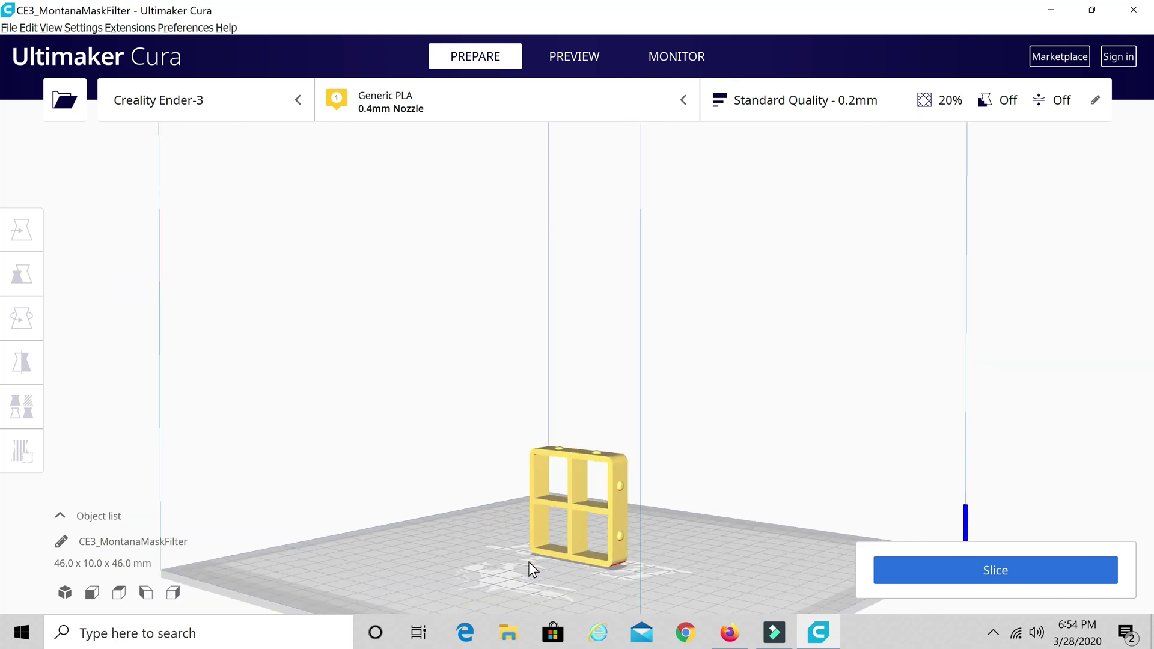
right_click_drag(539, 568, 551, 590)
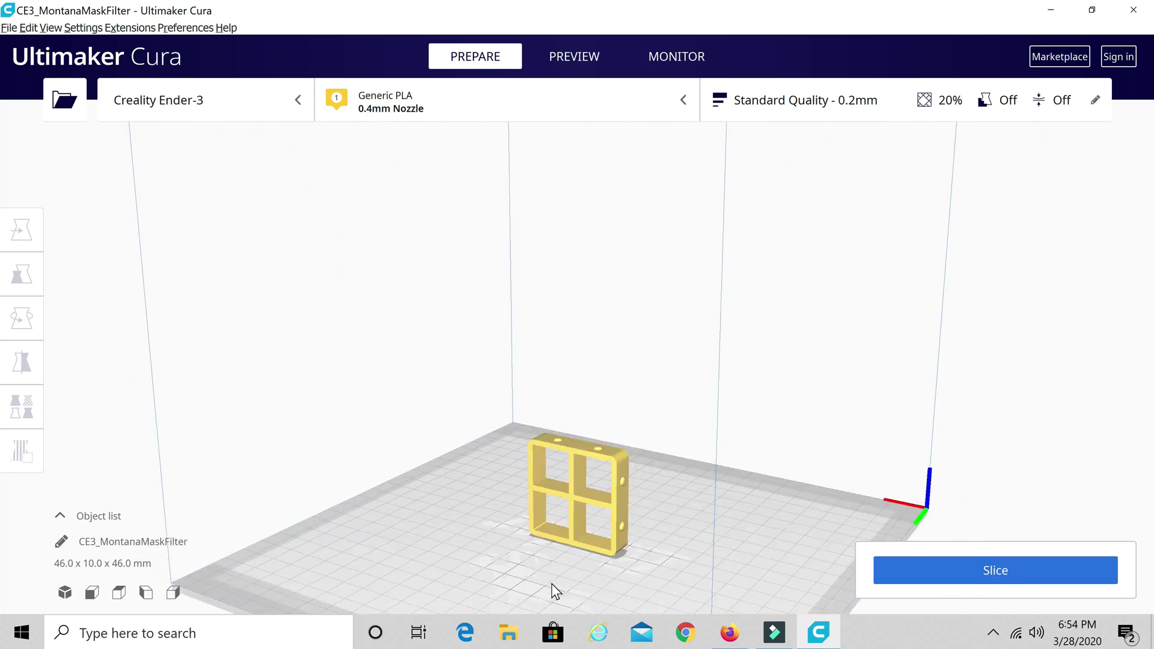
left_click(539, 494)
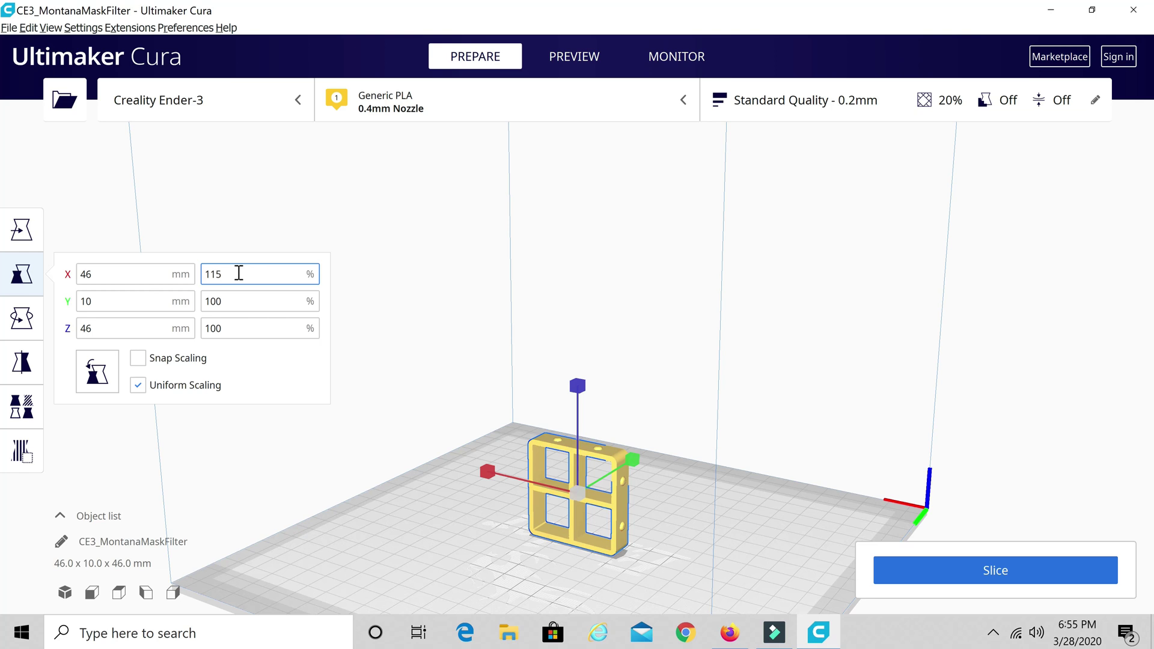
key("Return")
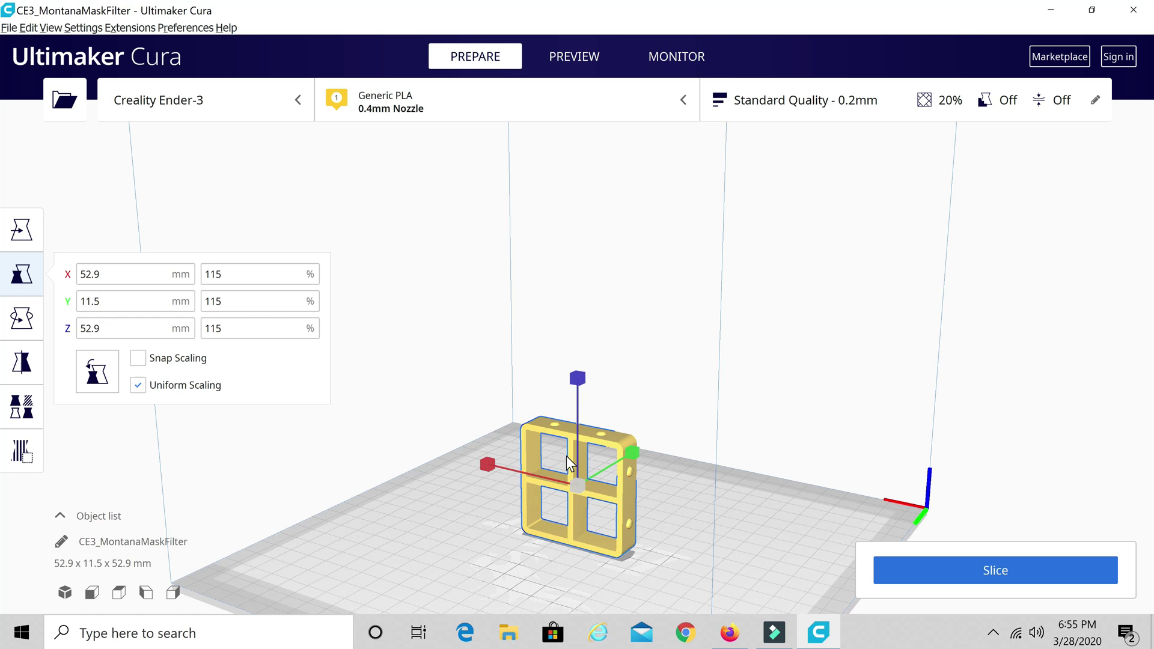
Rotate the filter 90° about the red axis so that it lies flat on the build plate.
left_click(22, 317)
right_click_drag(433, 458, 292, 475)
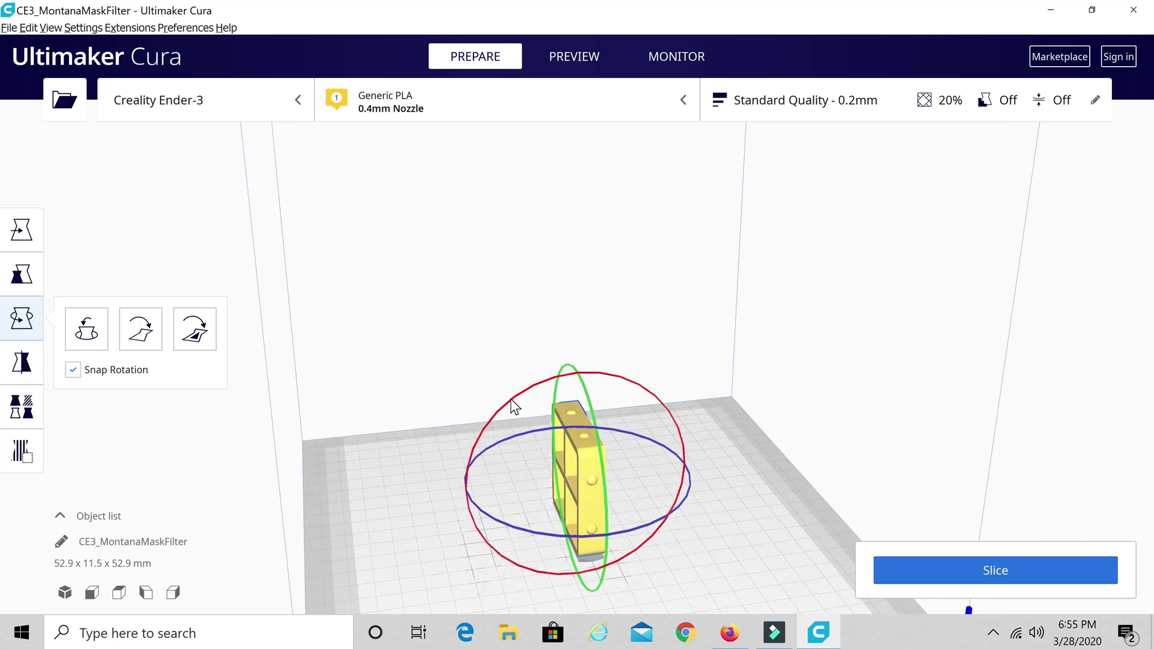
left_click_drag(521, 399, 654, 444)
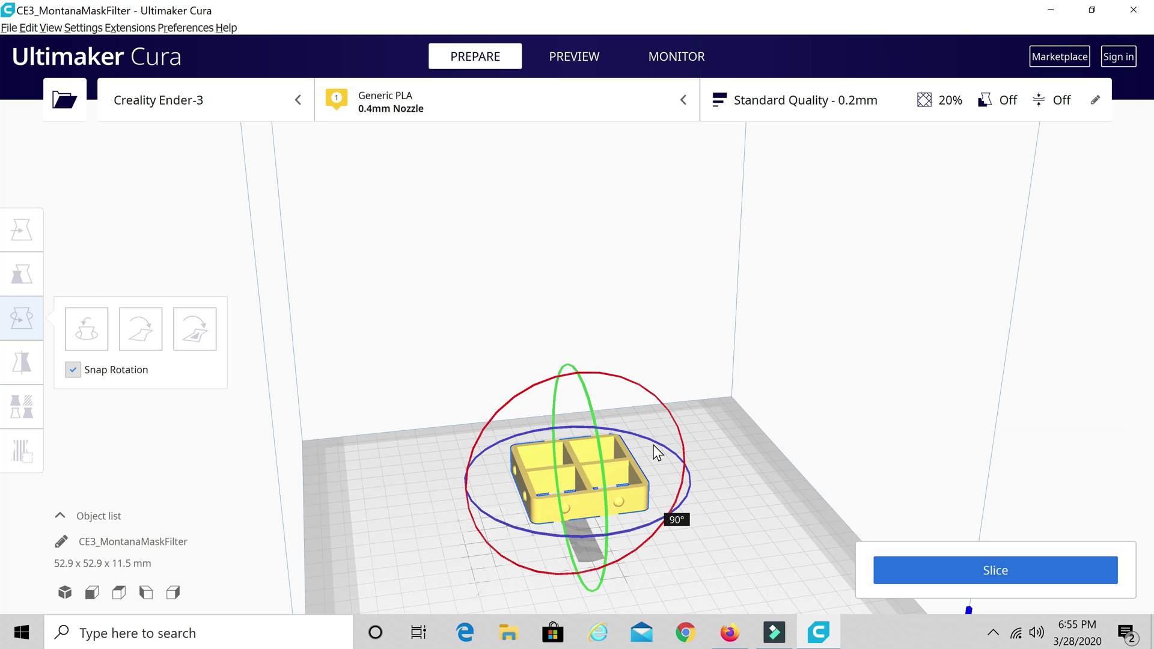
left_click_drag(654, 445, 654, 444)
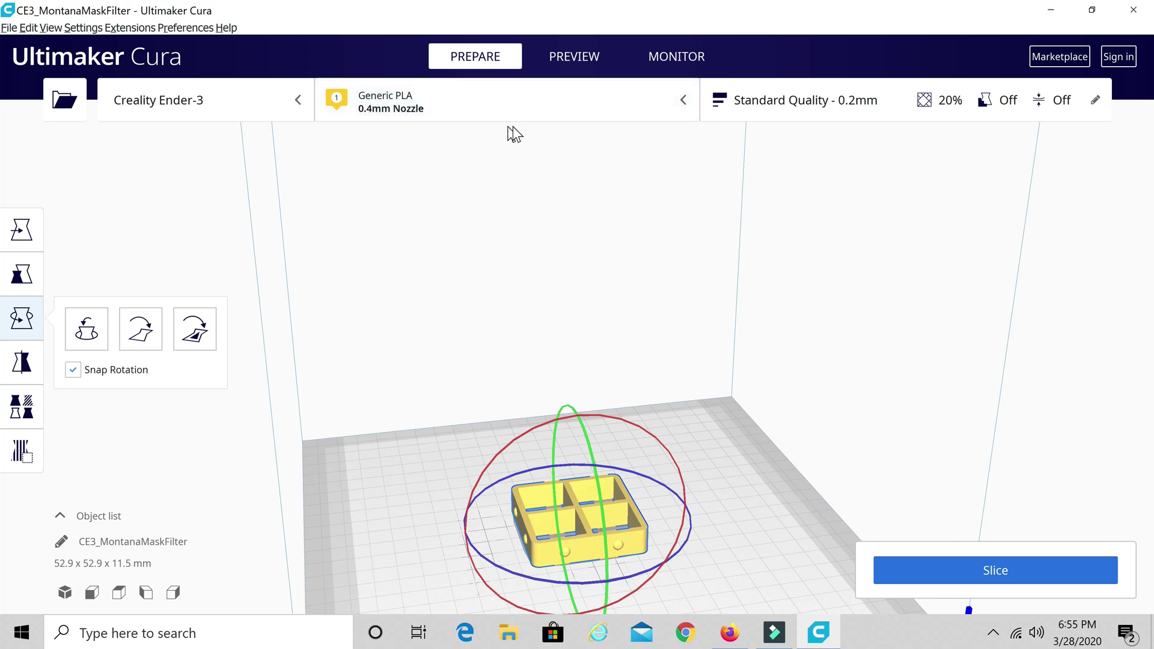
Set the printing temperature to 210 °C and the build plate temperature to 60 °C in the print settings.
left_click(817, 103)
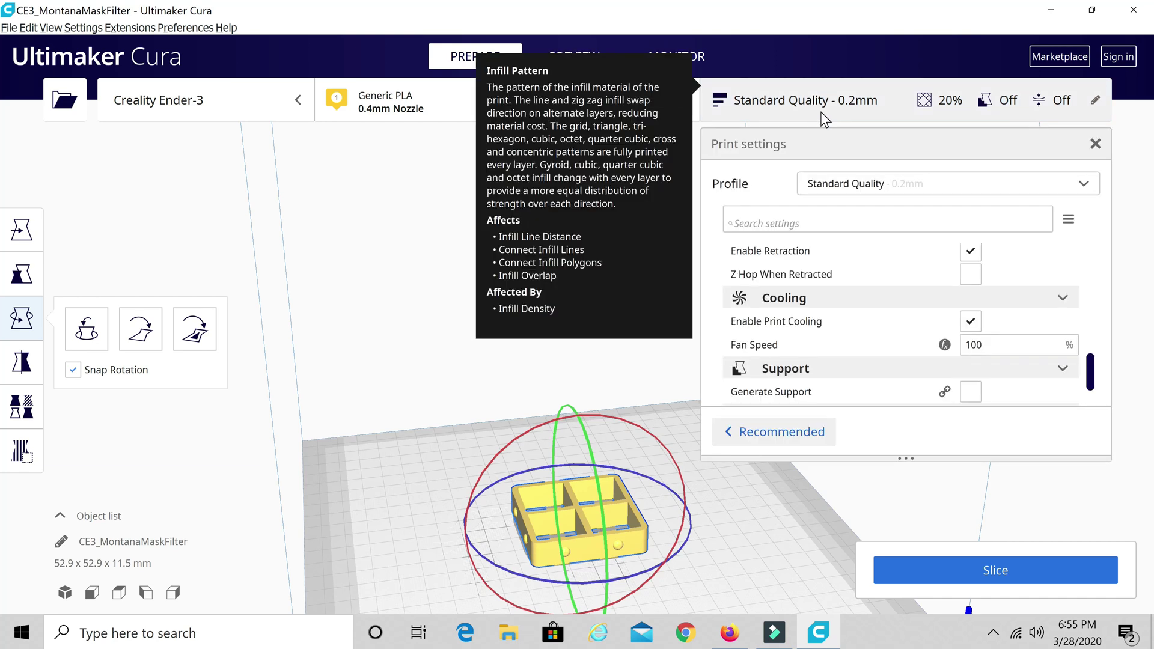
scroll(982, 340, "up", 2)
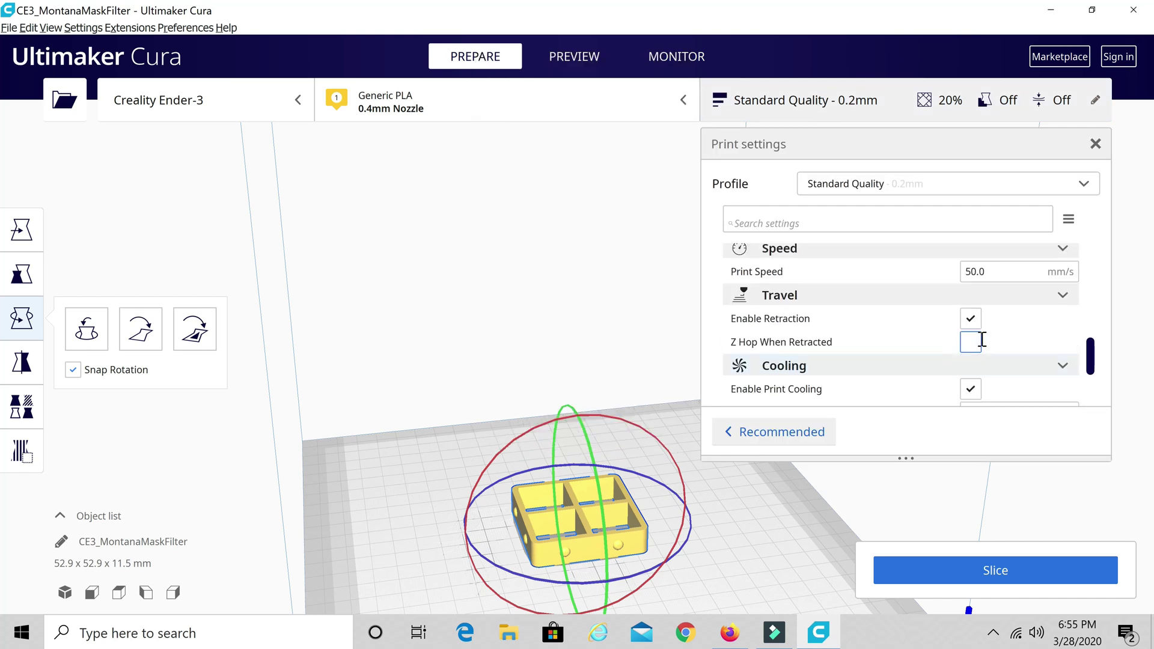
scroll(982, 340, "up", 2)
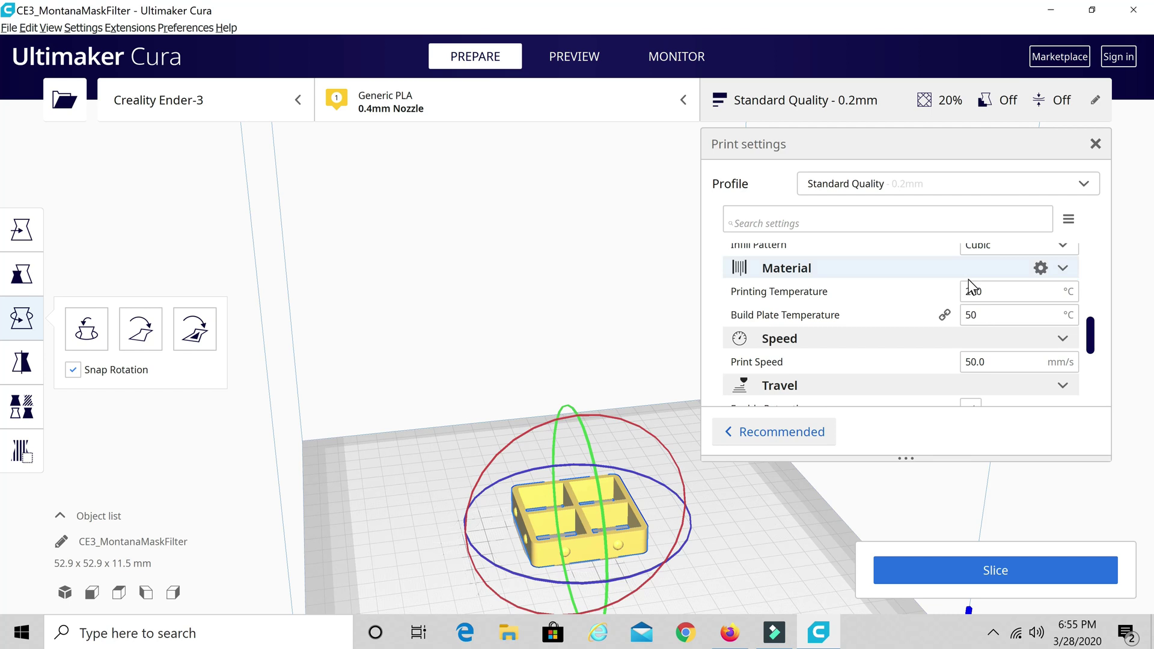
left_click(973, 293)
type("1")
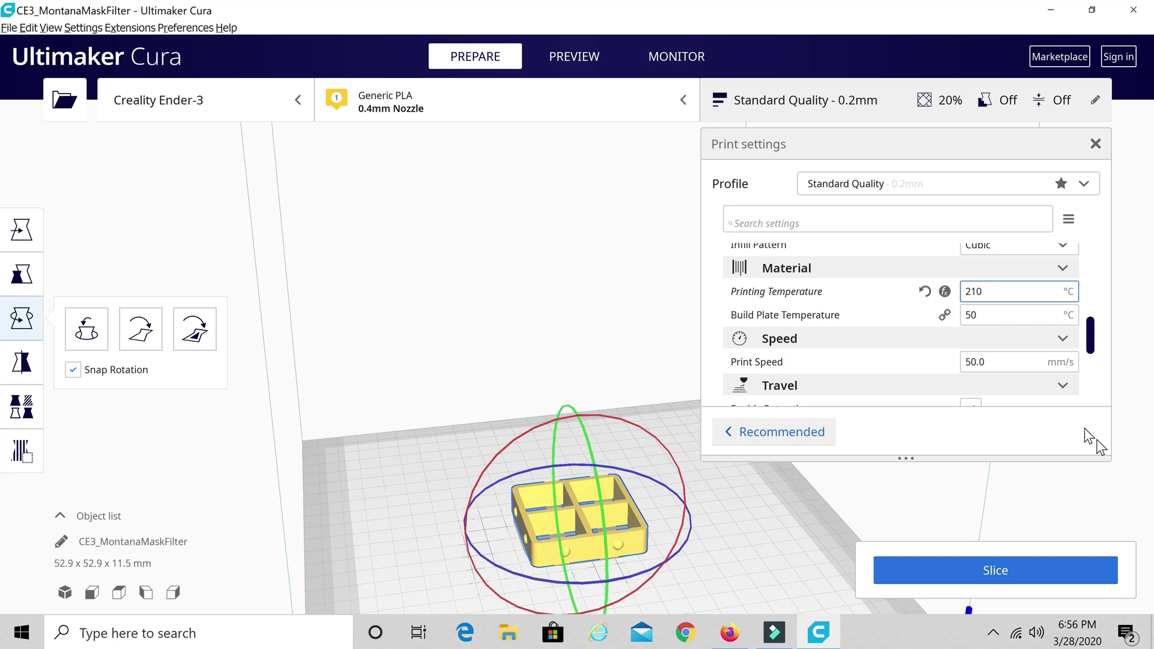
left_click(969, 315)
key("BackSpace")
type("6")
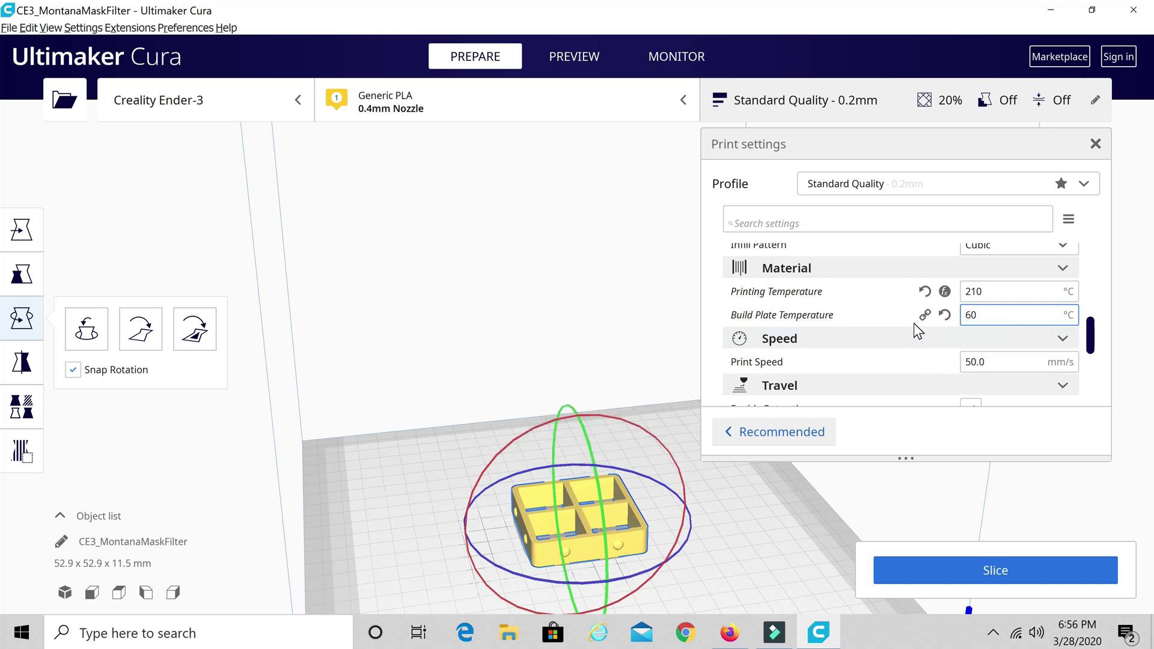
Review the infill, shell and layer height values, and close the print settings.
scroll(914, 324, "up", 2)
scroll(913, 325, "up", 3)
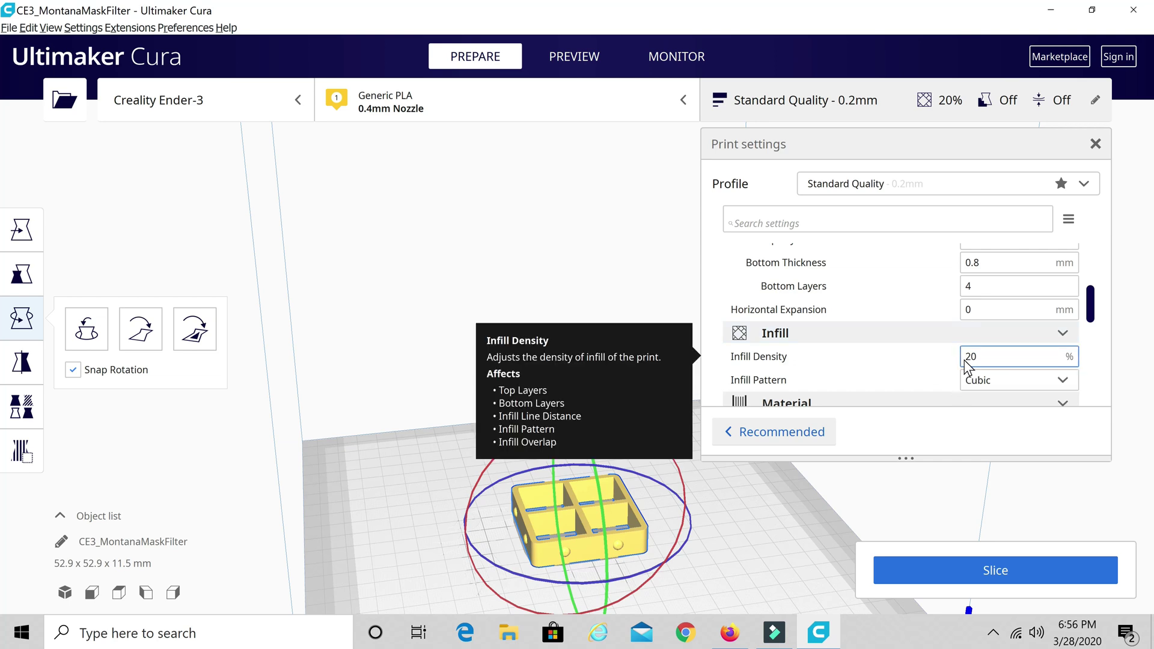
scroll(965, 363, "up", 5)
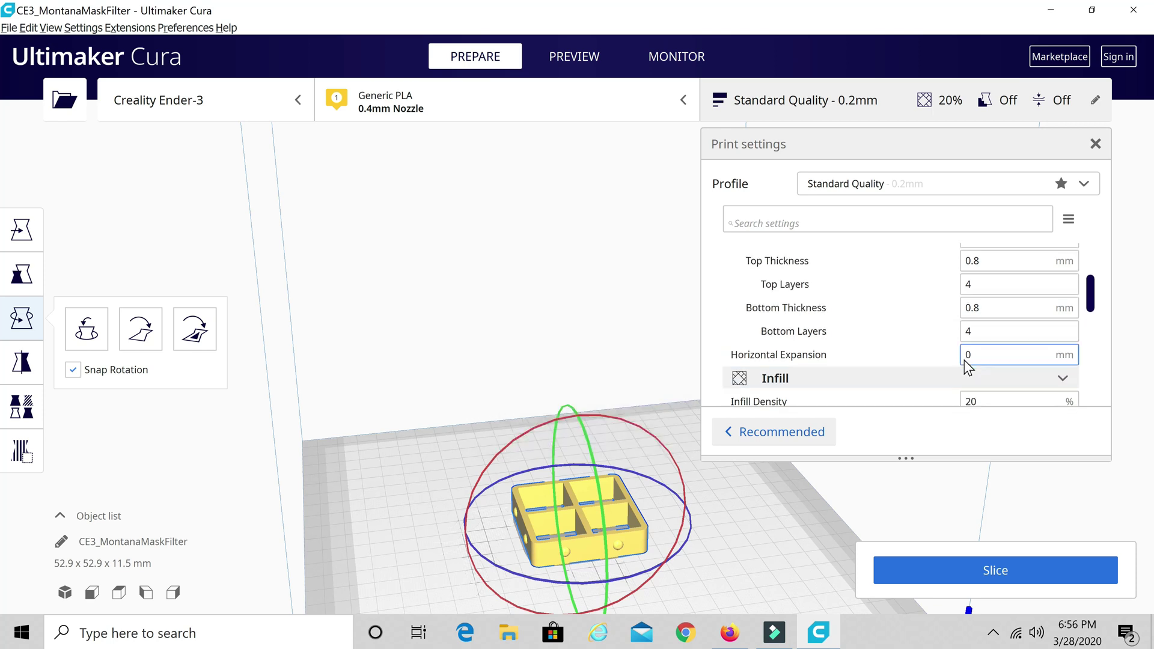
scroll(966, 364, "up", 2)
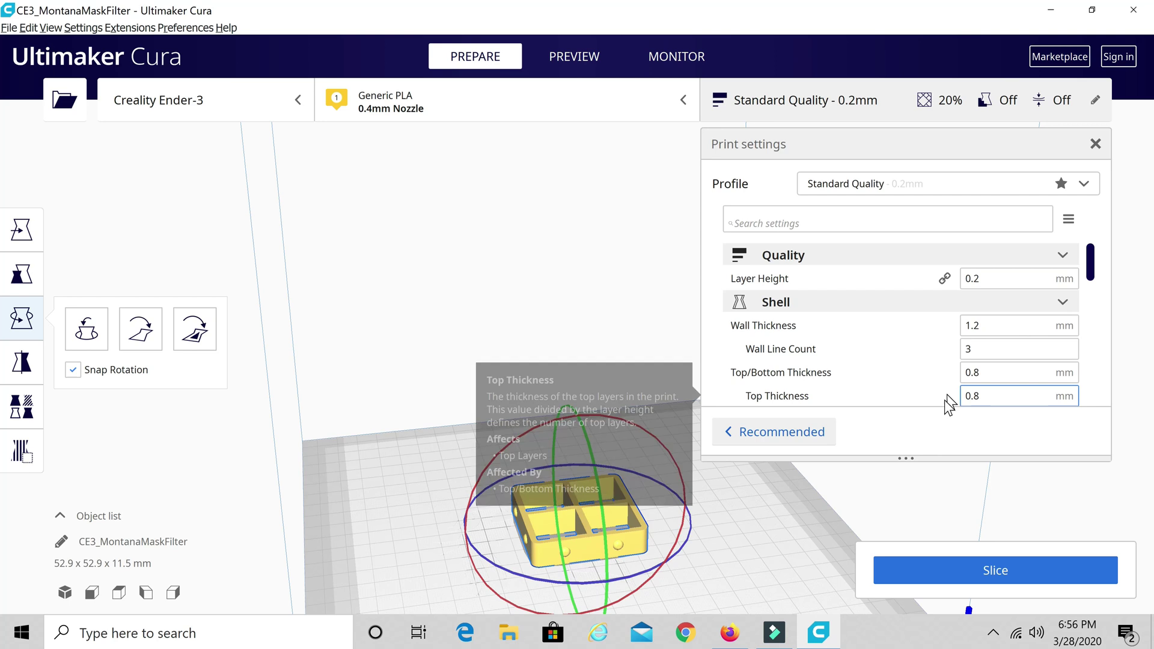
scroll(928, 483, "down", 1)
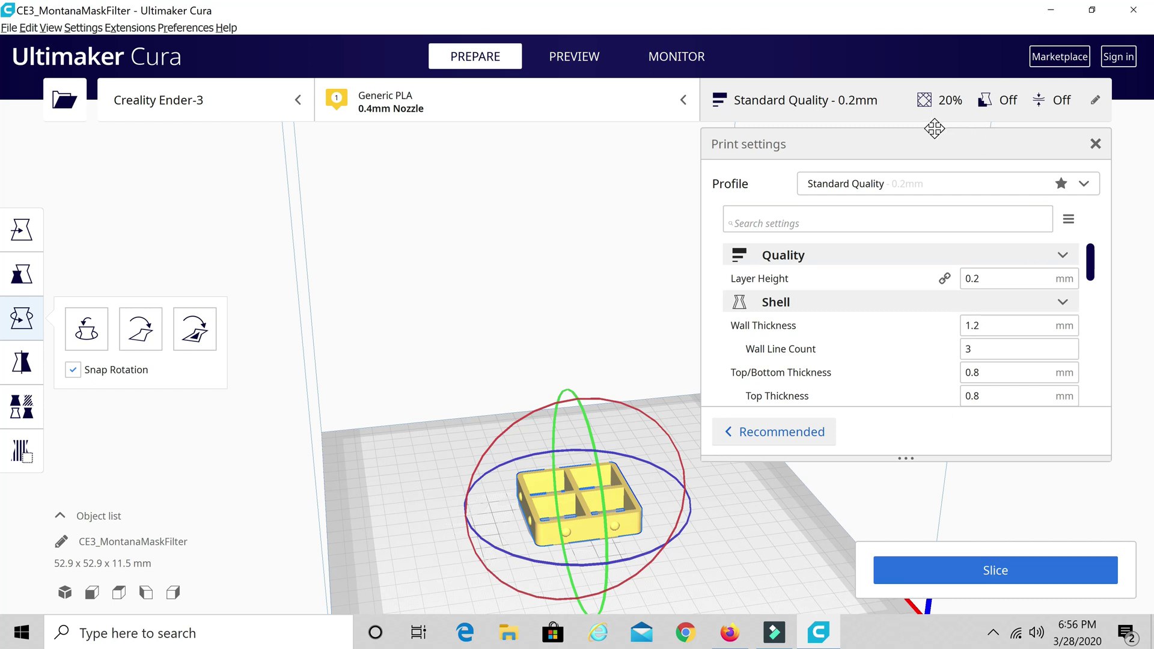
left_click(814, 101)
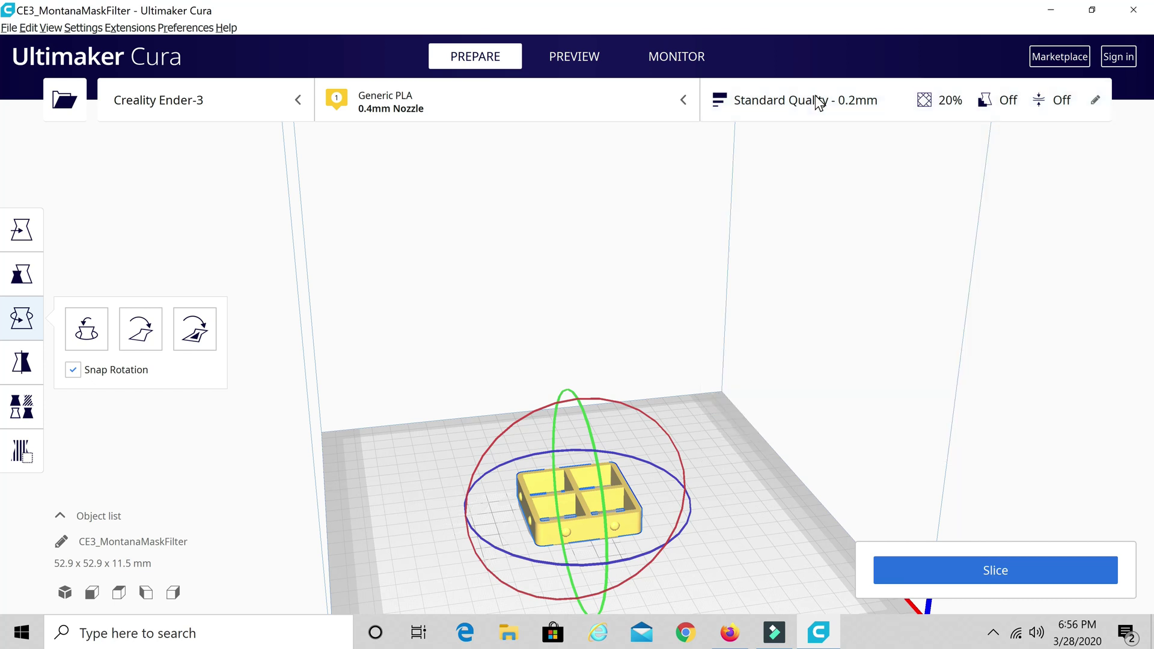
Slice the filter and preview its toolpath on layer 1 and up through the top layer, 57.
left_click(951, 575)
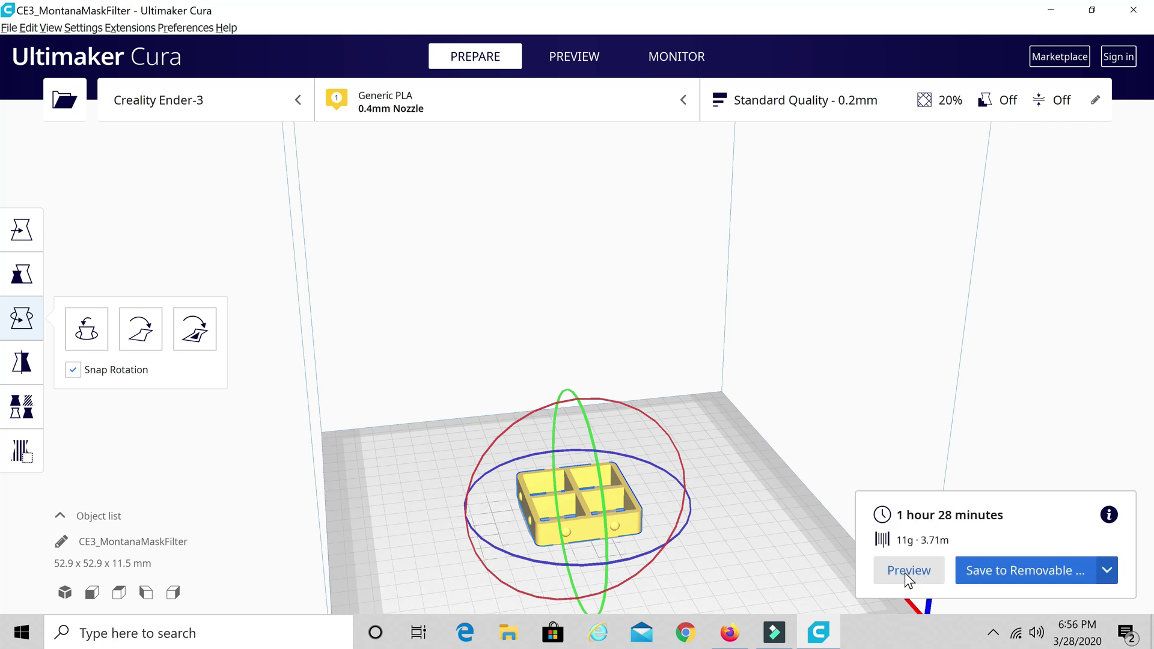
left_click(904, 572)
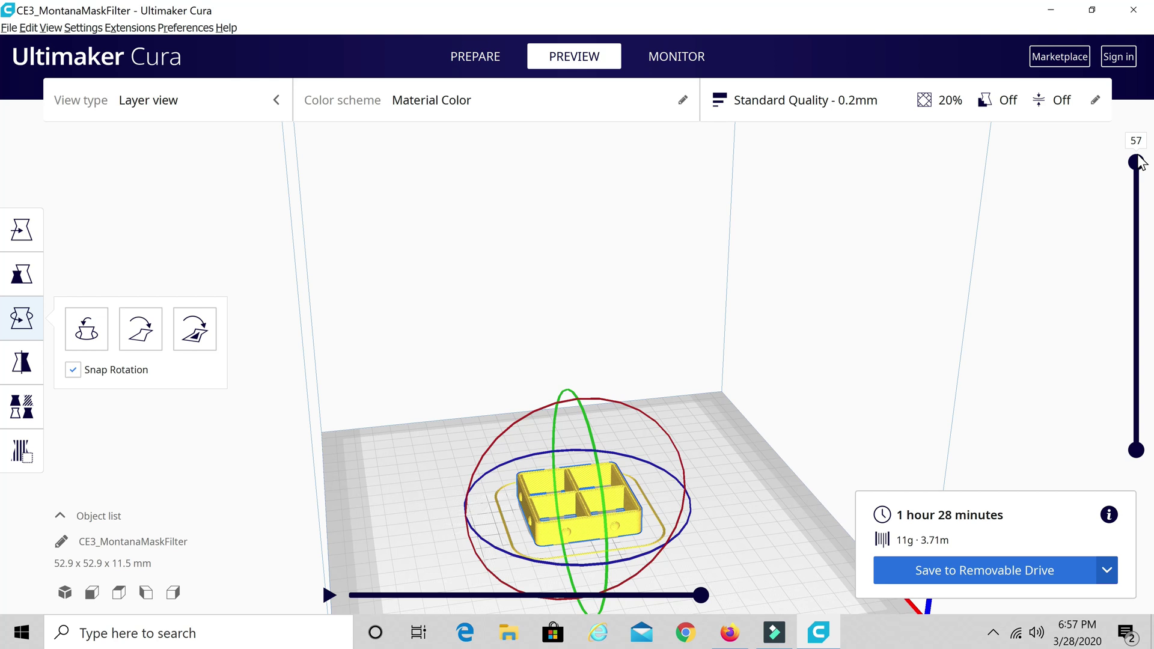
left_click_drag(1136, 164, 1135, 425)
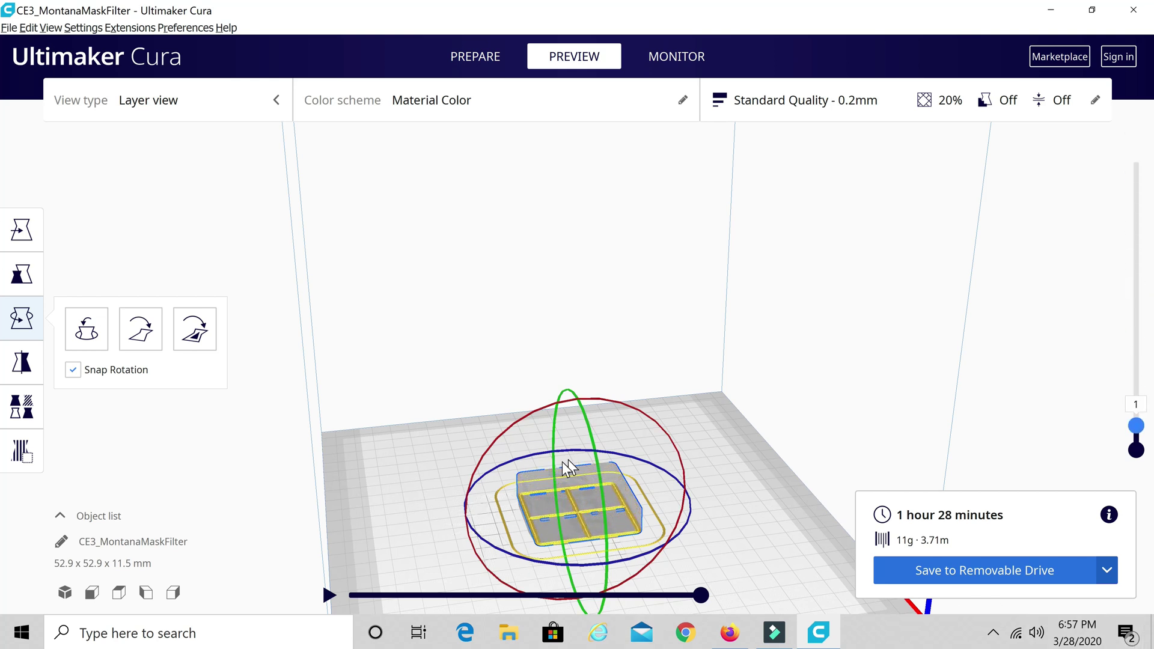
mouse_move(701, 594)
left_mouse_down()
mouse_move(320, 628)
mouse_move(625, 588)
mouse_move(709, 594)
left_mouse_up()
left_click_drag(1135, 427, 1147, 162)
mouse_move(2, 129)
left_mouse_down()
mouse_move(3, 293)
mouse_move(2, 150)
left_mouse_up()
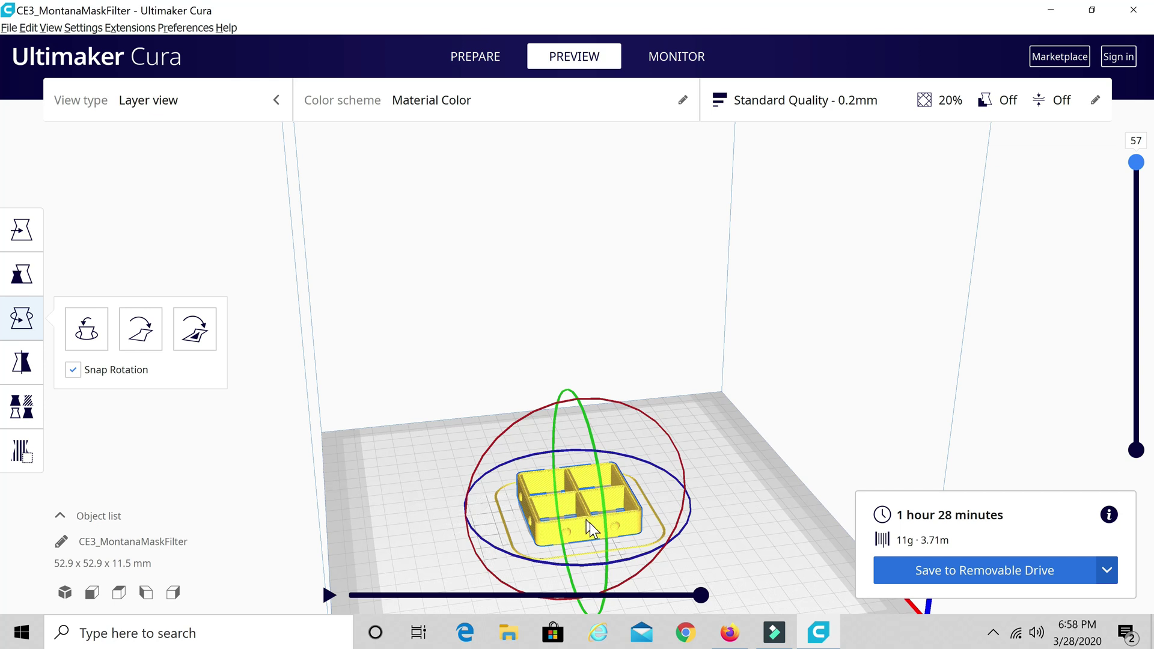
Save the sliced filter to the removable drive and eject USB Drive (F:).
left_click(987, 569)
left_click(993, 632)
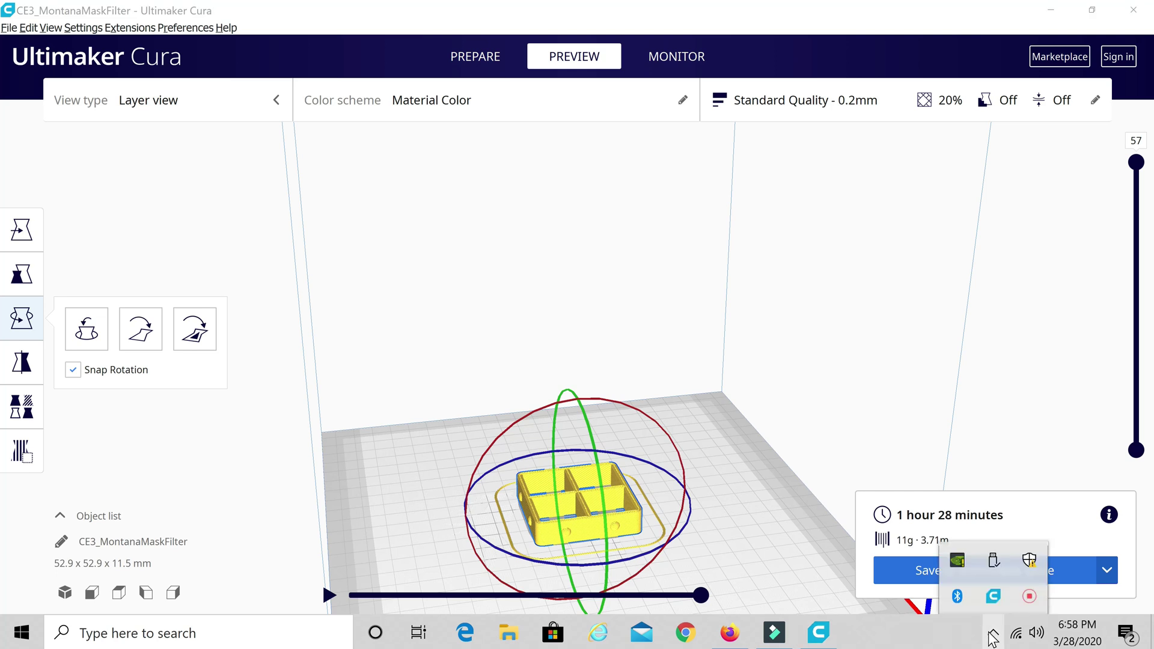
left_click(993, 560)
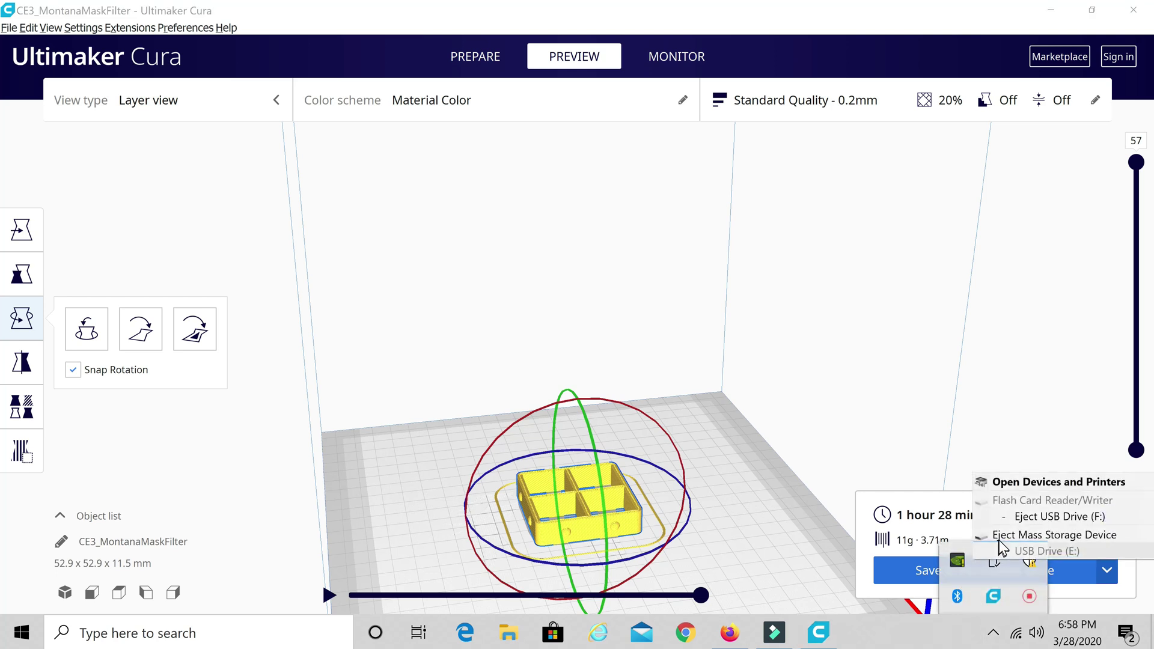
left_click(1013, 512)
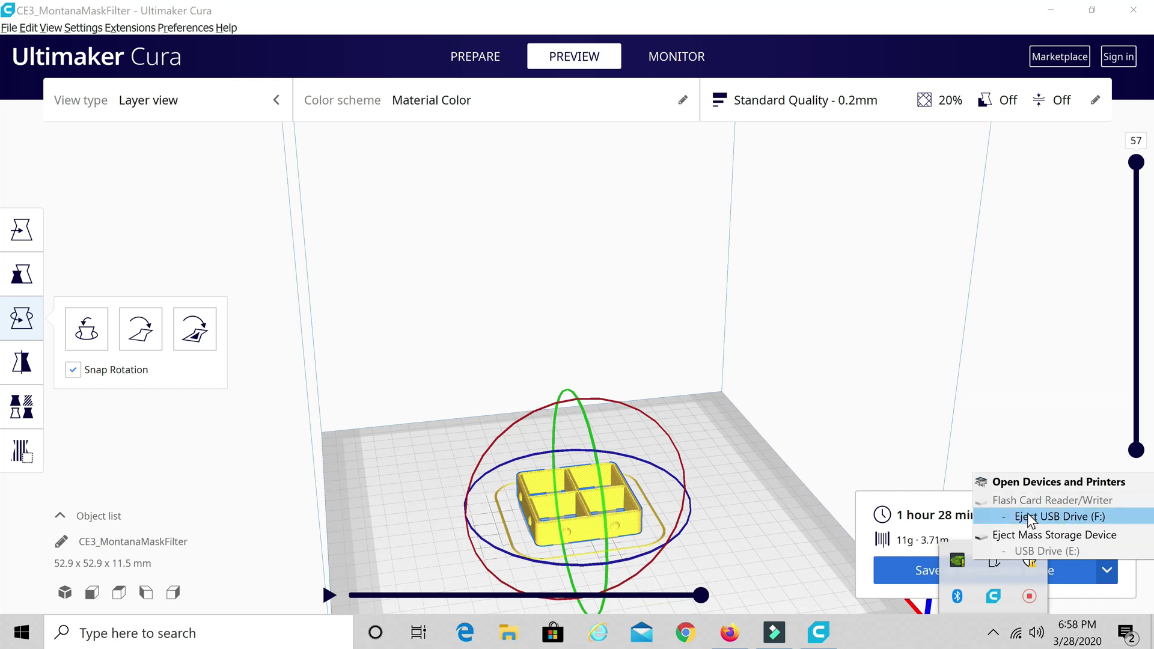